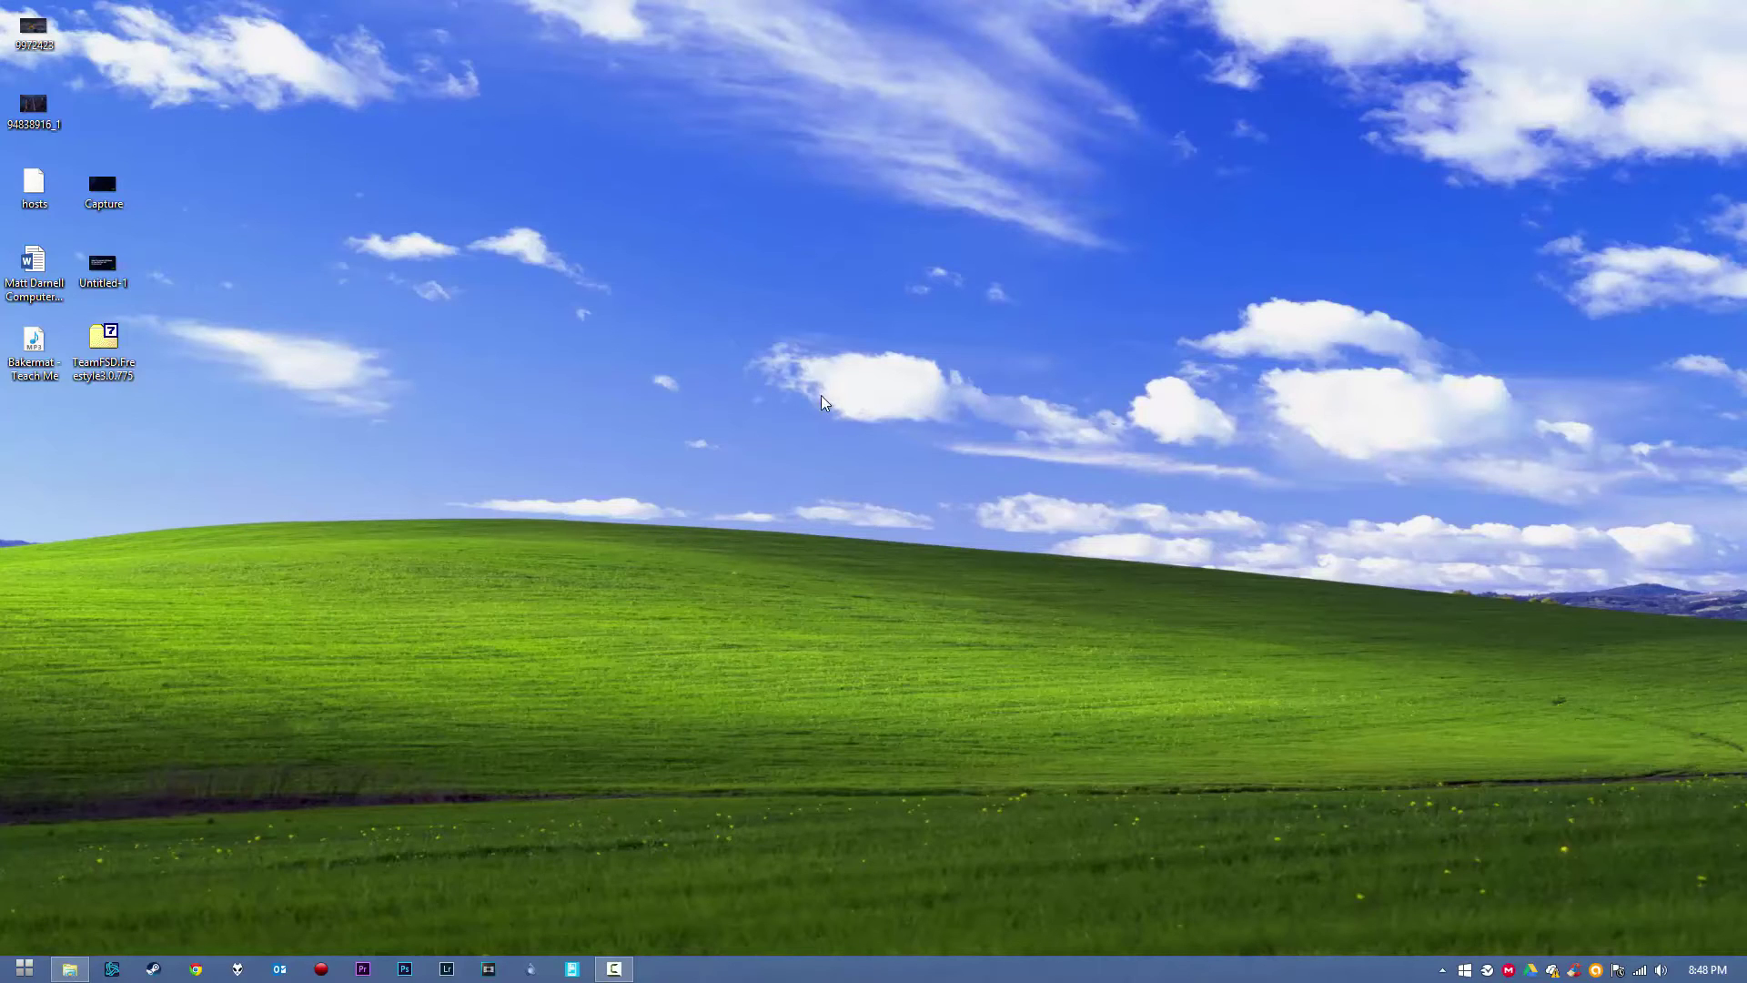
# Step: Open the TeamFSD.Freestyle3.0.775 archive and extract F3Rev775.7z from it to the desktop
pyautogui.moveTo(109, 356); pyautogui.dragTo(883, 455)
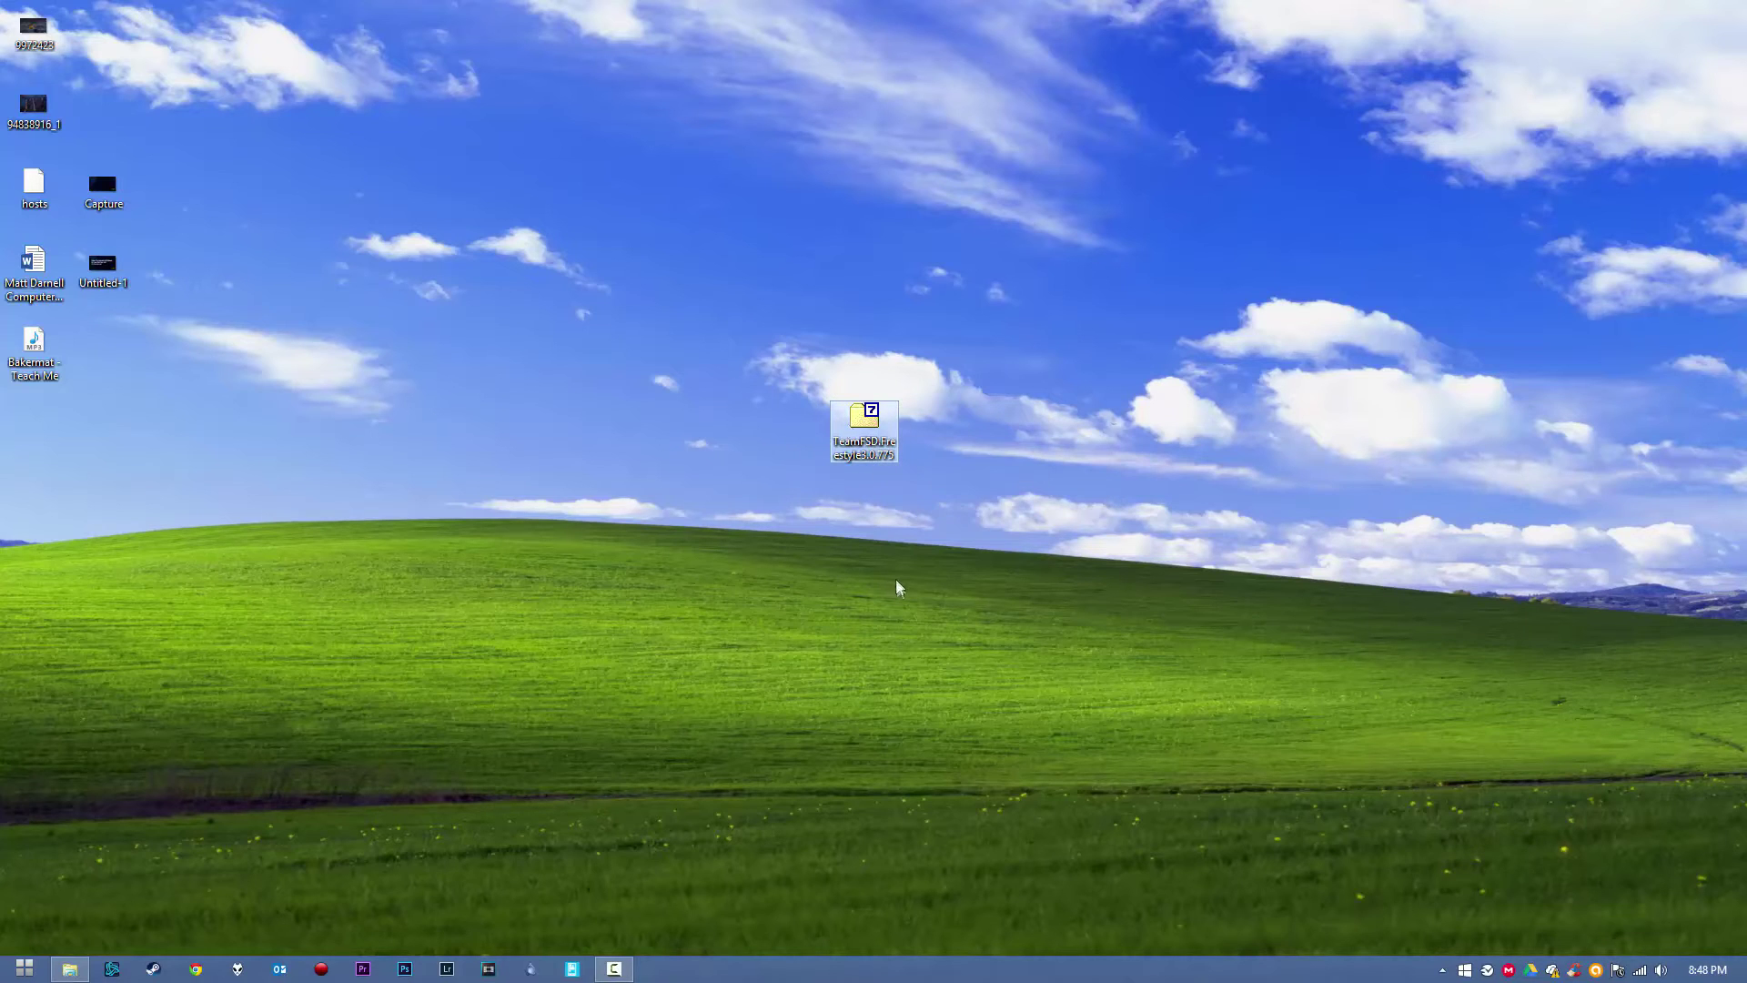
pyautogui.doubleClick(874, 436)
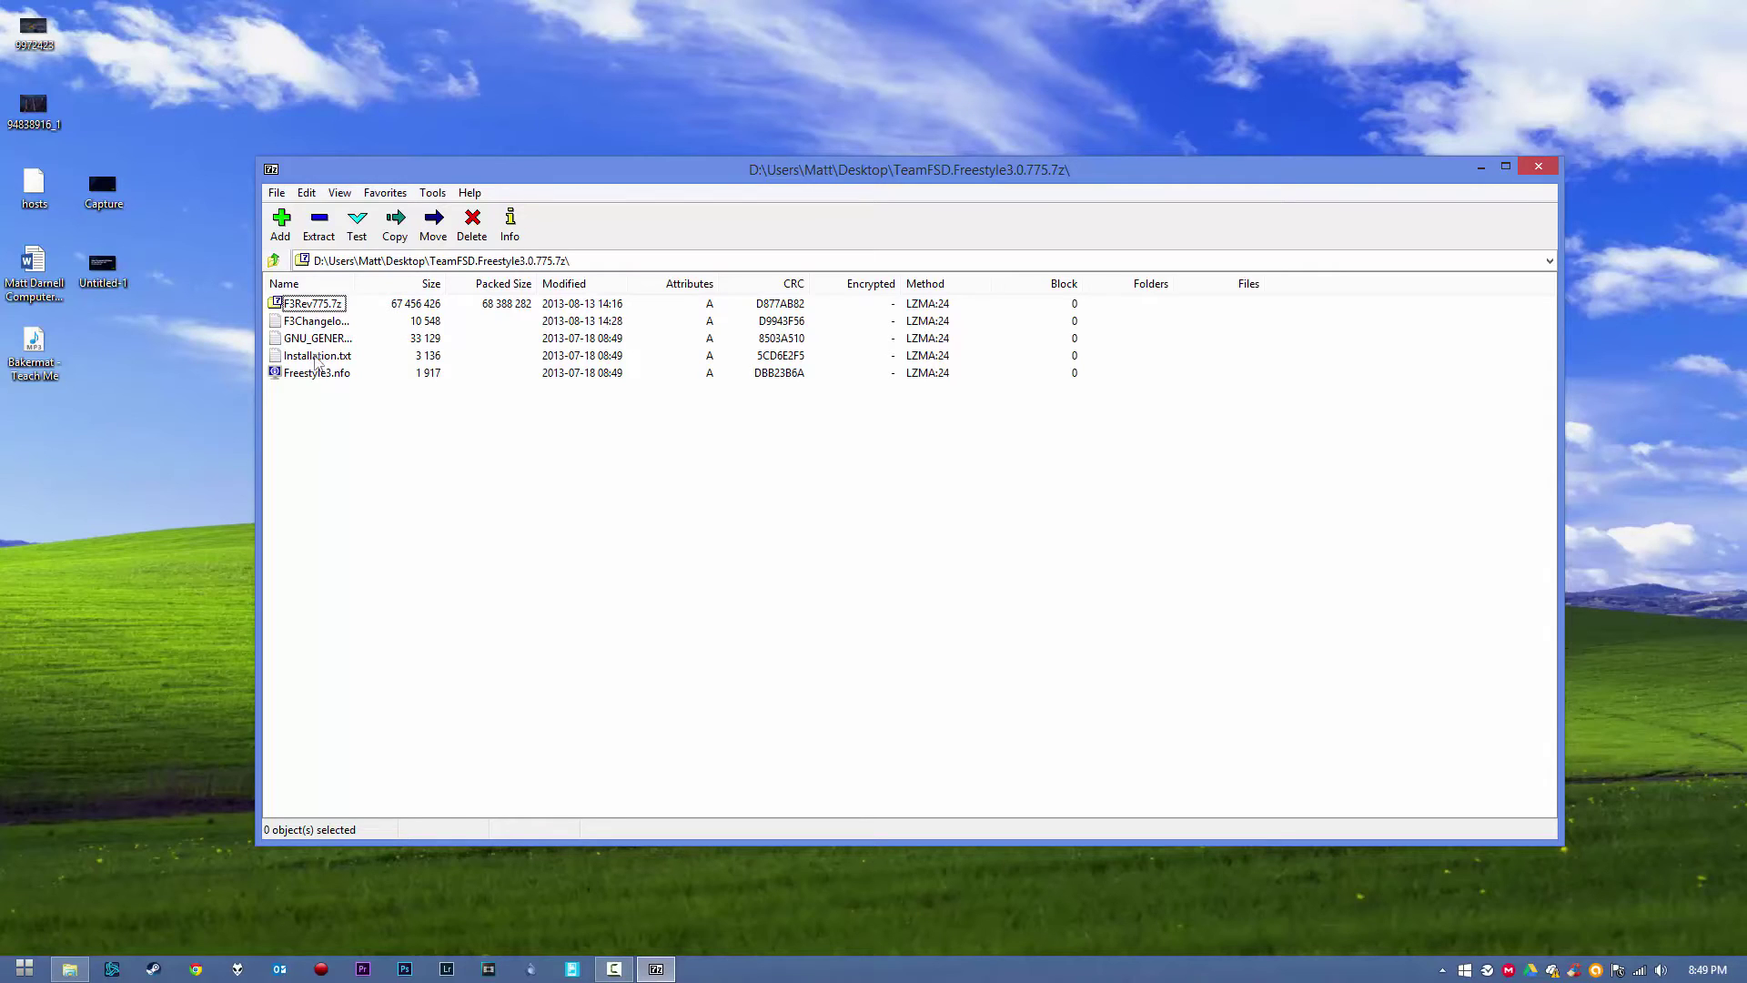
pyautogui.click(314, 308)
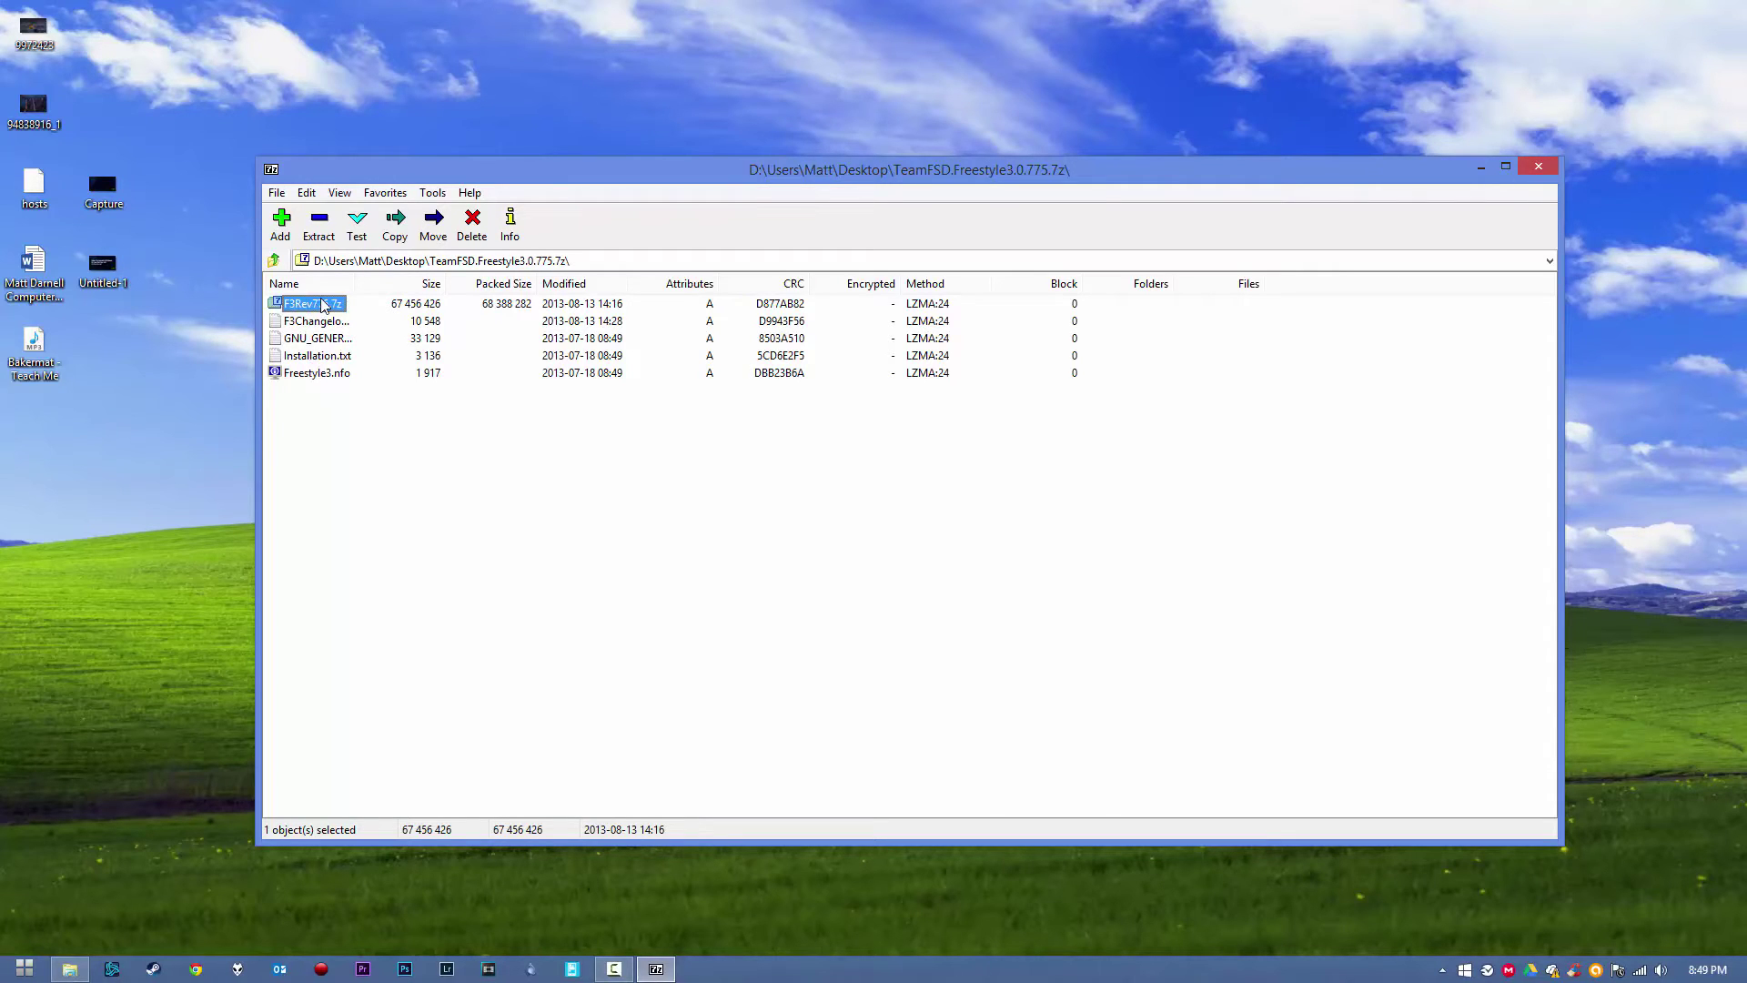
pyautogui.moveTo(323, 307); pyautogui.dragTo(208, 315)
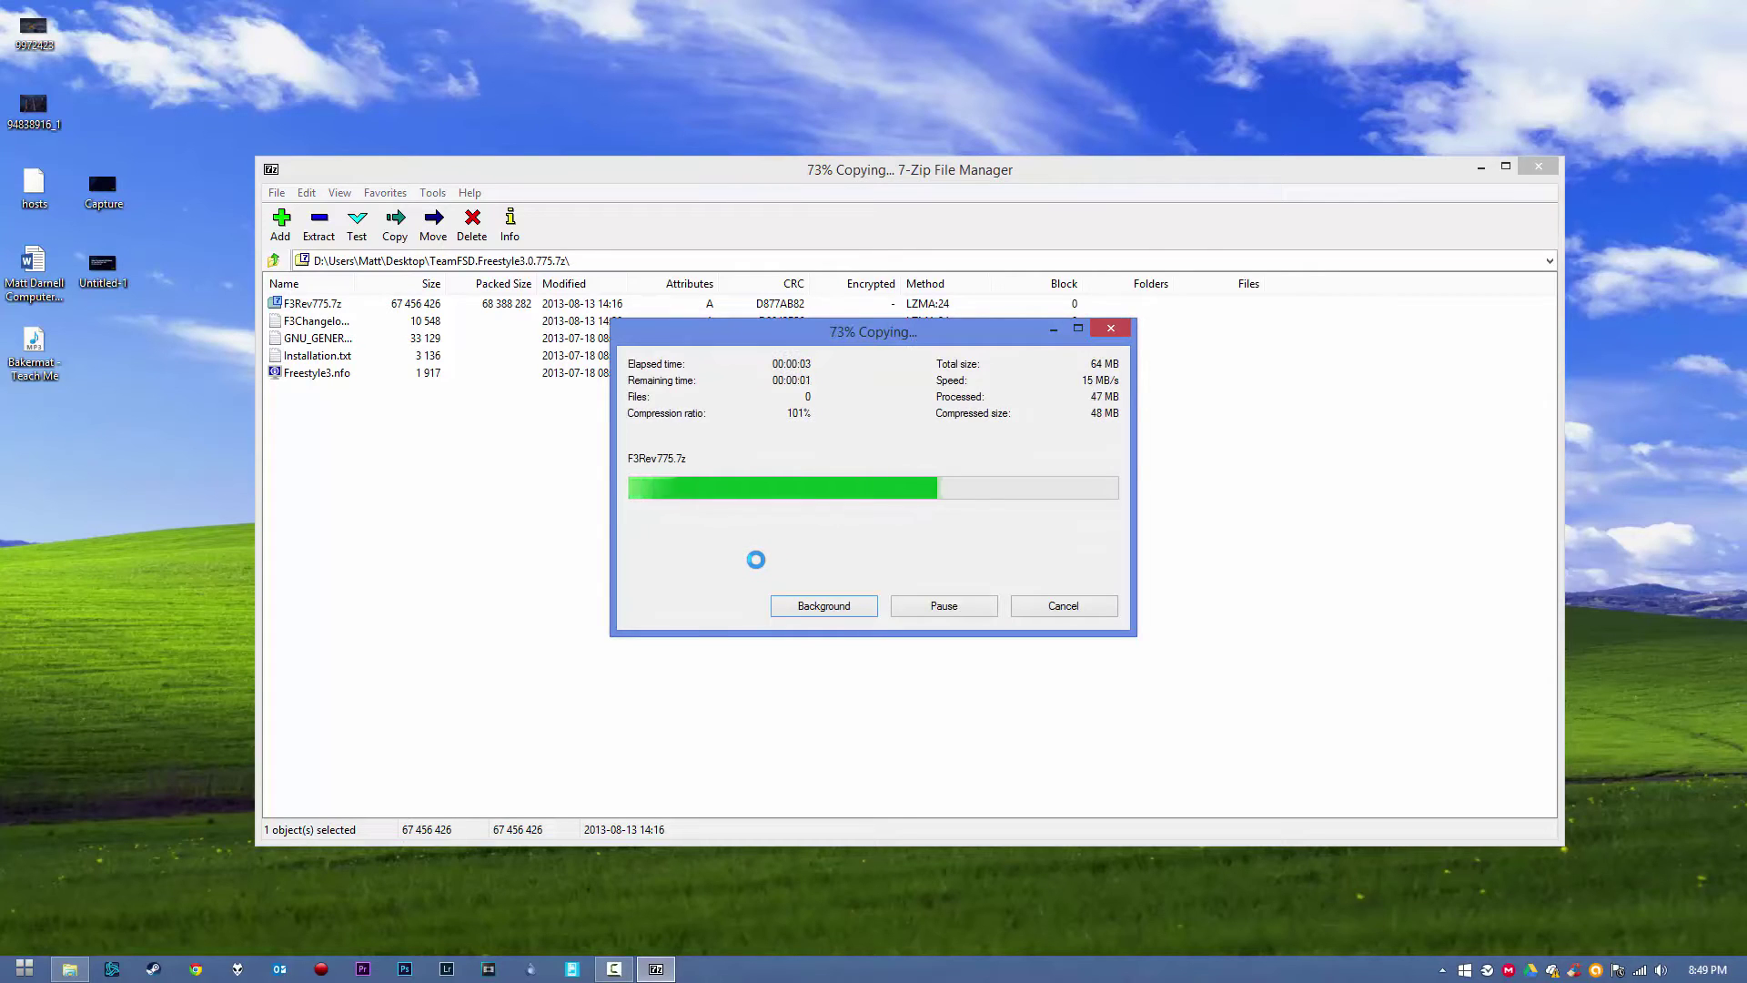
pyautogui.click(1541, 168)
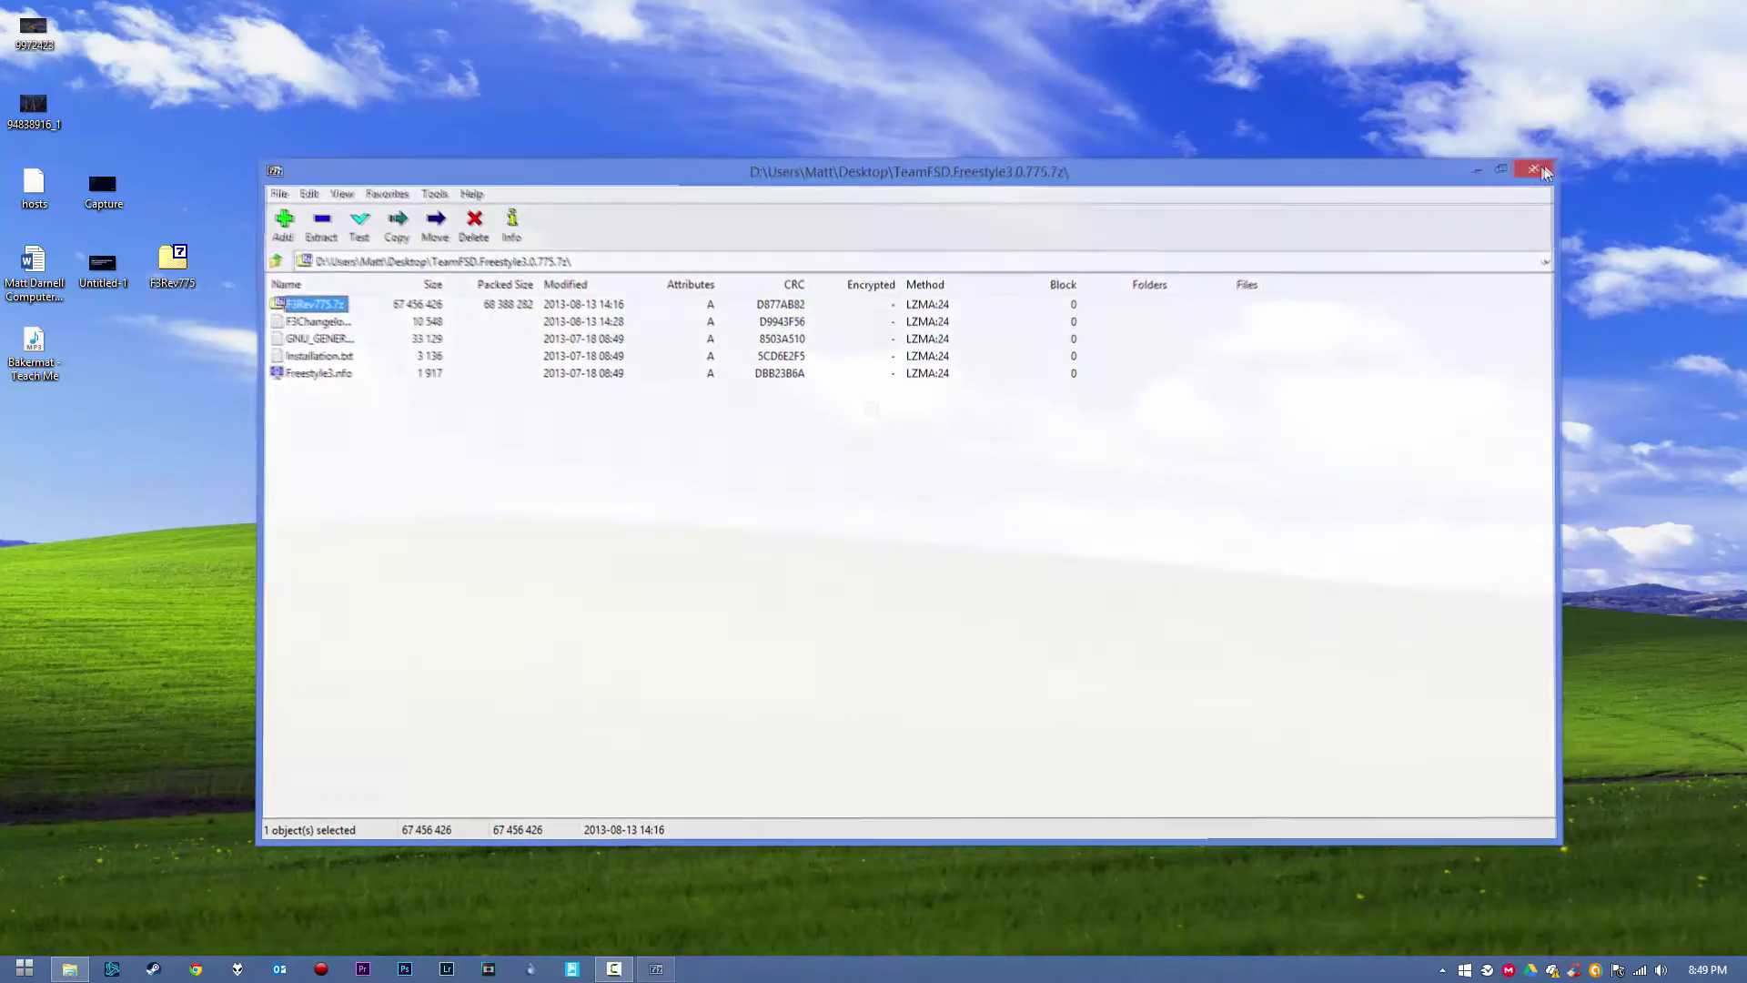
# Step: Place the F3Rev775 archive beside the TeamFSD archive on the desktop and check its contents
pyautogui.moveTo(173, 261); pyautogui.dragTo(937, 428)
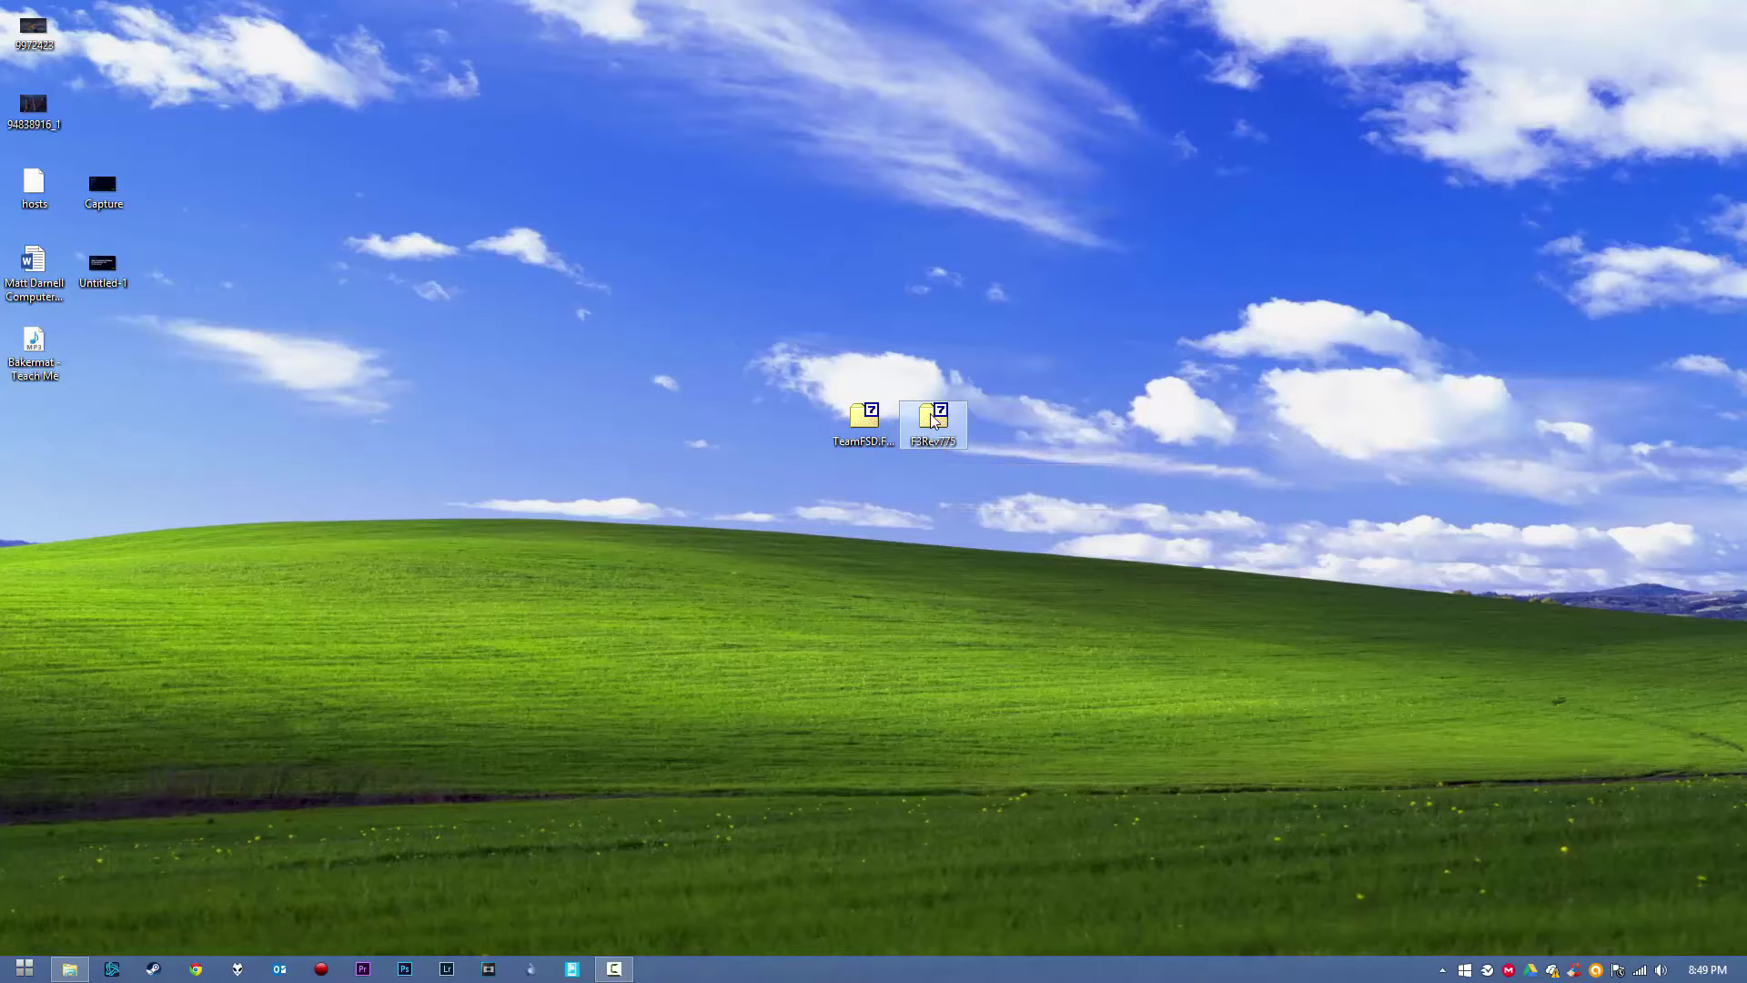
pyautogui.doubleClick(944, 442)
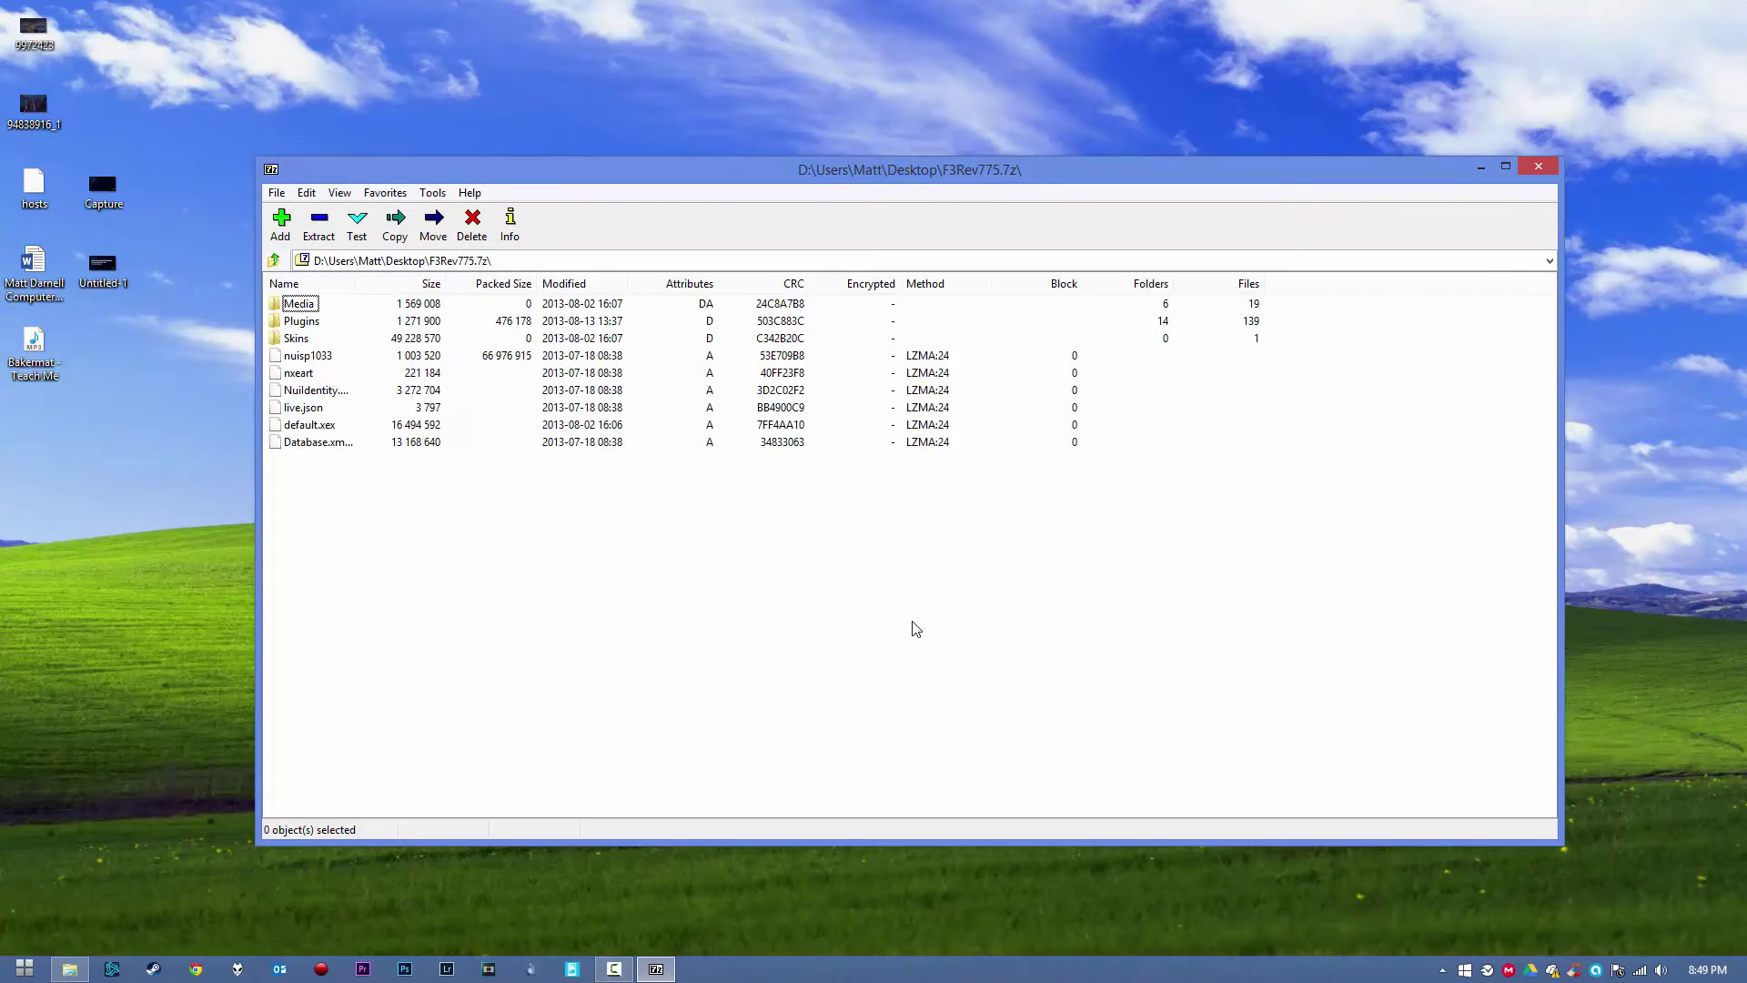
pyautogui.click(1521, 171)
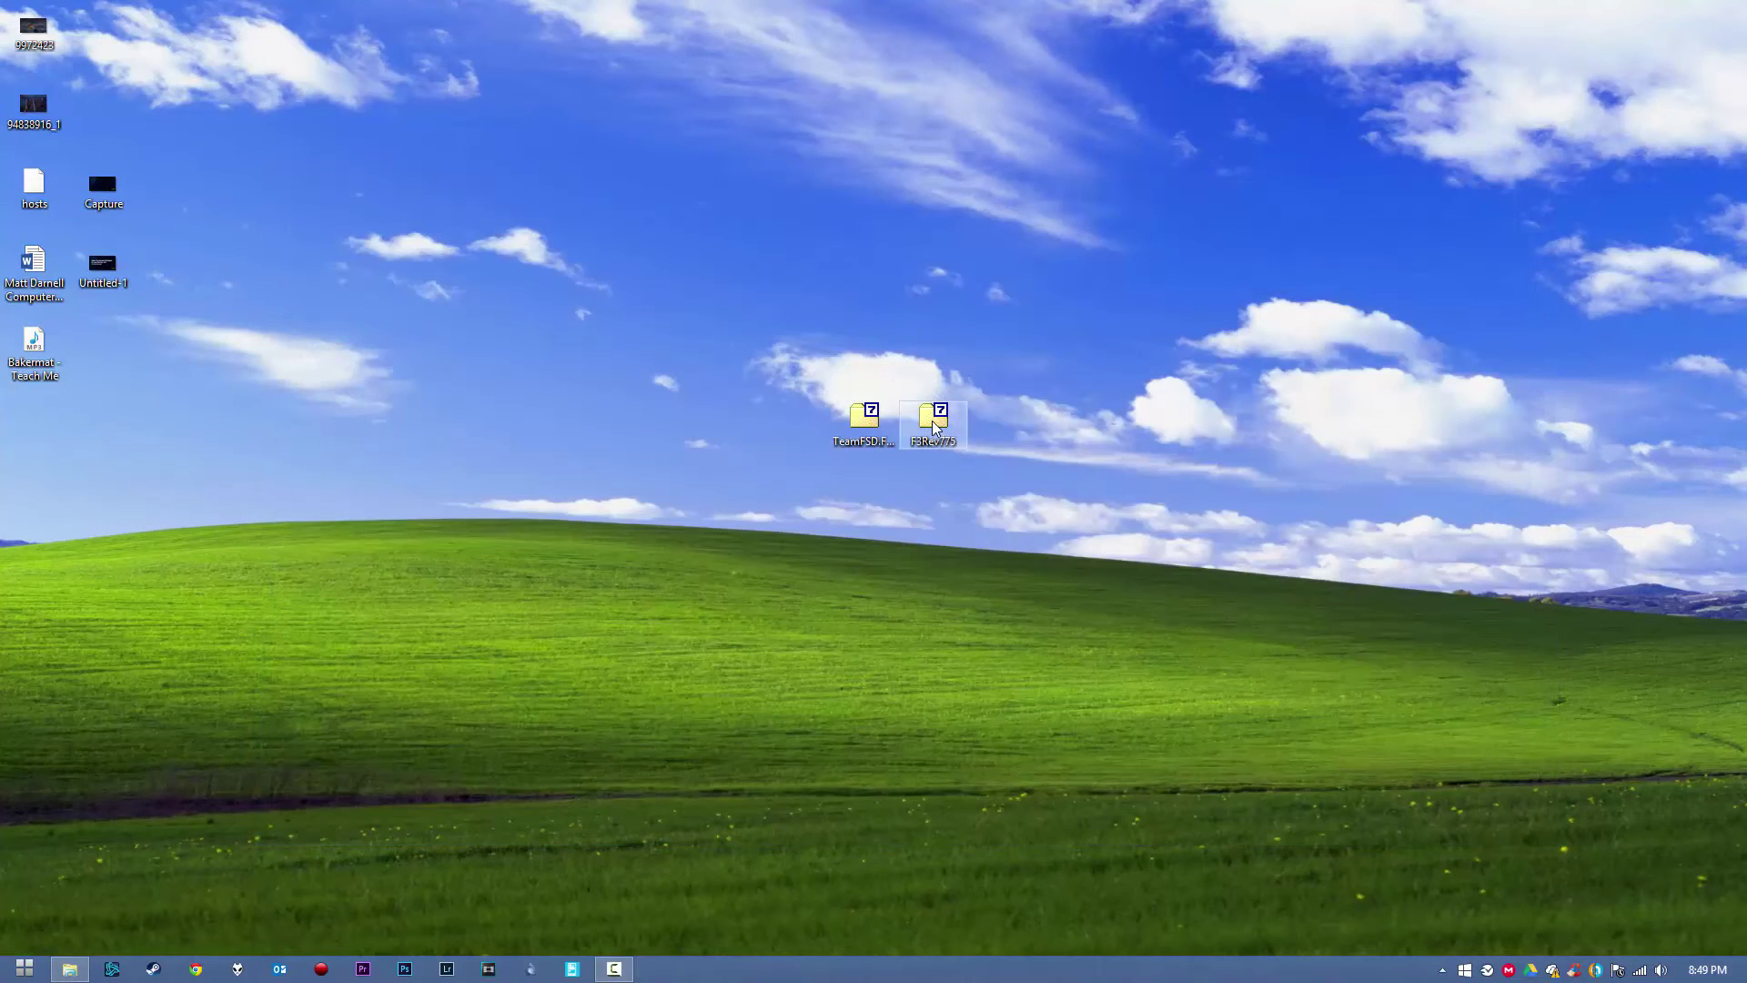
# Step: Extract the F3Rev775 archive to a desktop folder and place that folder below the two archives
pyautogui.rightClick(933, 423)
pyautogui.moveTo(983, 483)
pyautogui.click(1260, 500)
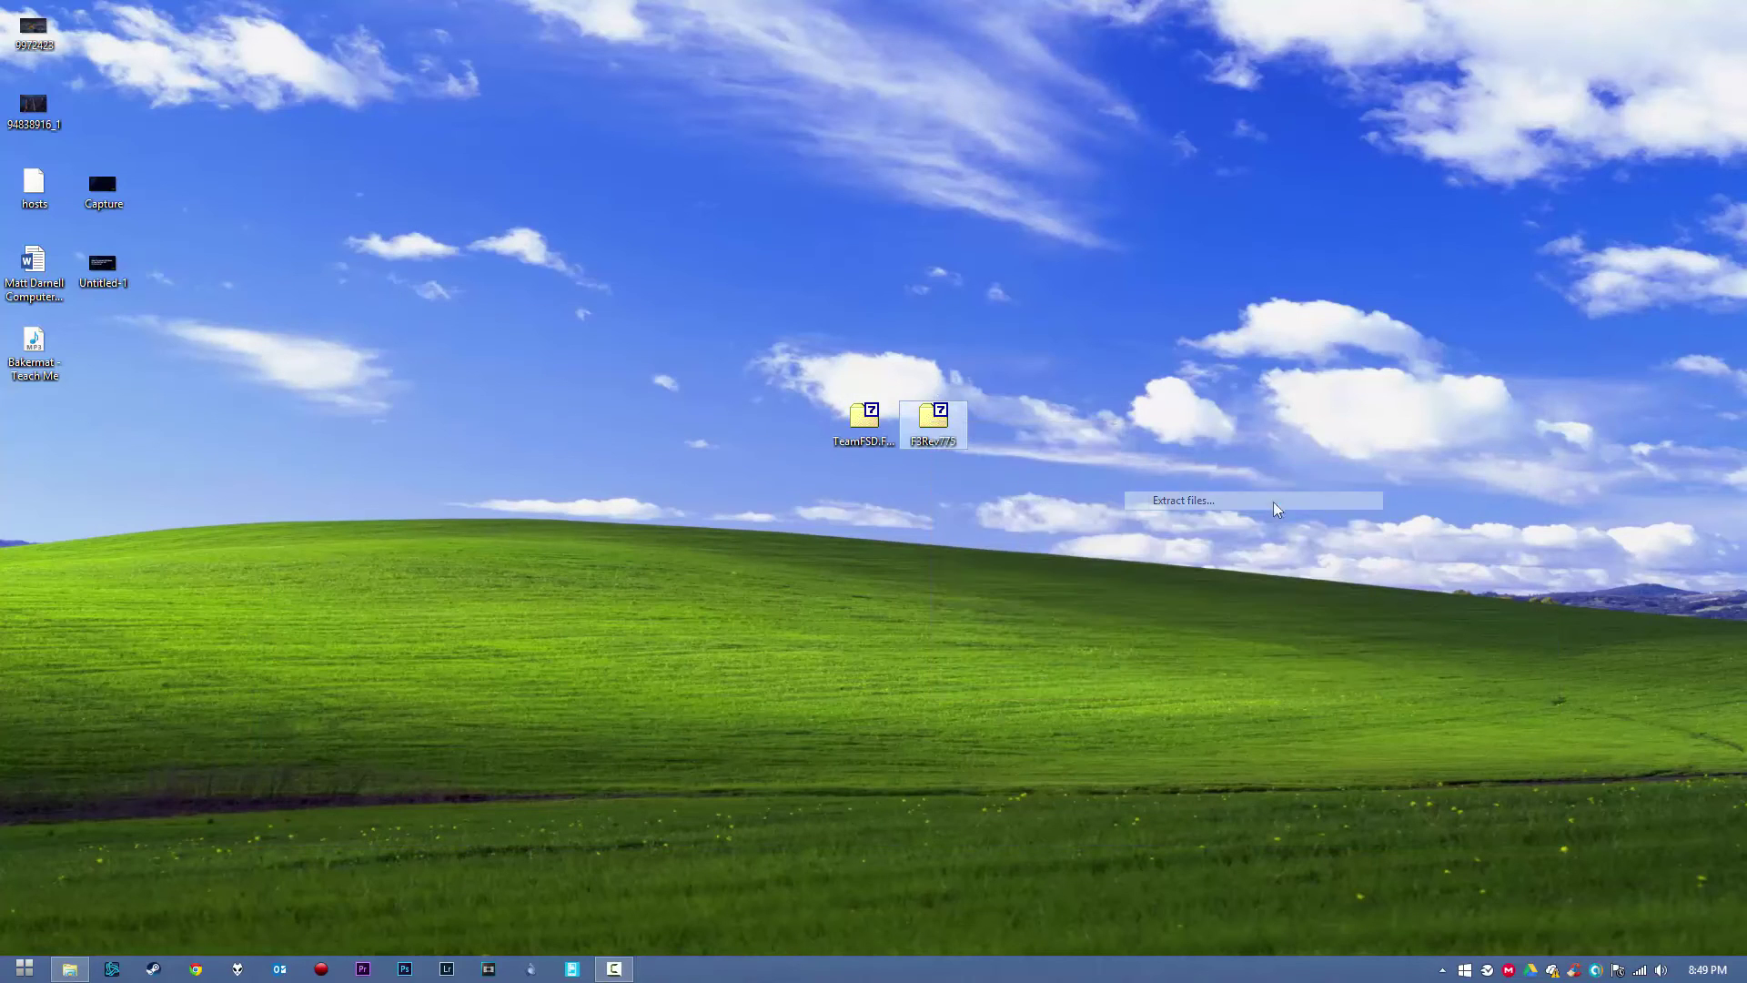
pyautogui.click(828, 571)
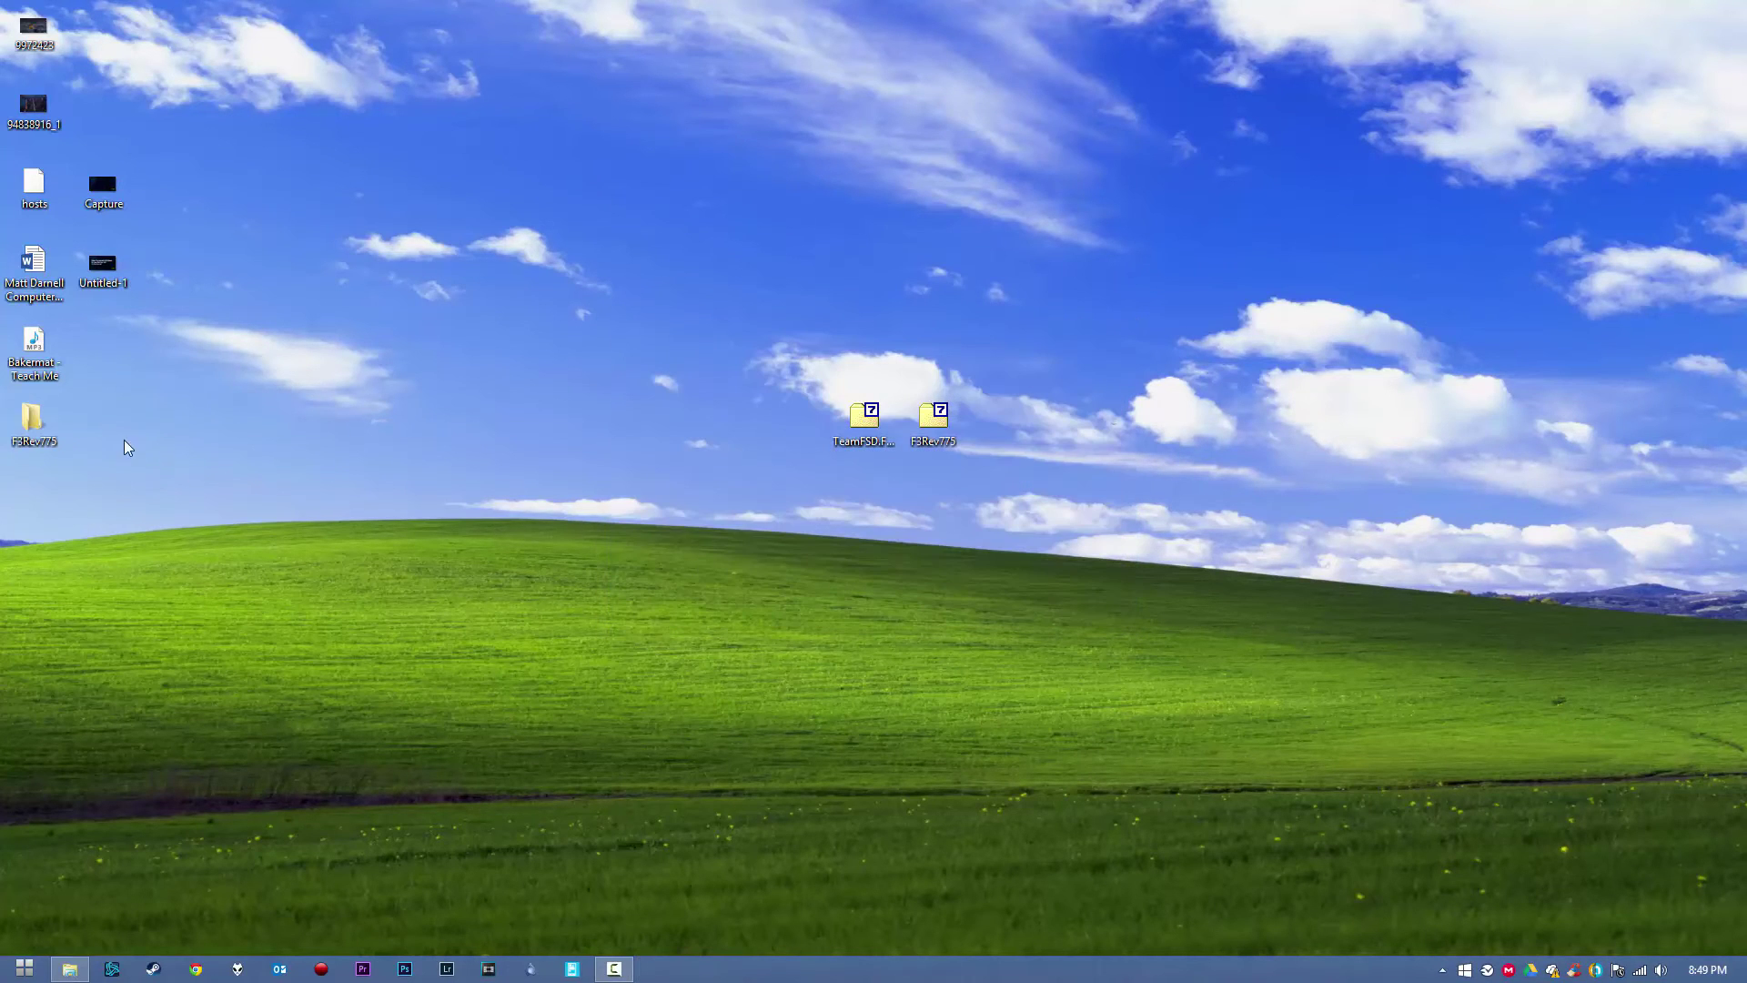
pyautogui.moveTo(34, 420); pyautogui.dragTo(859, 521)
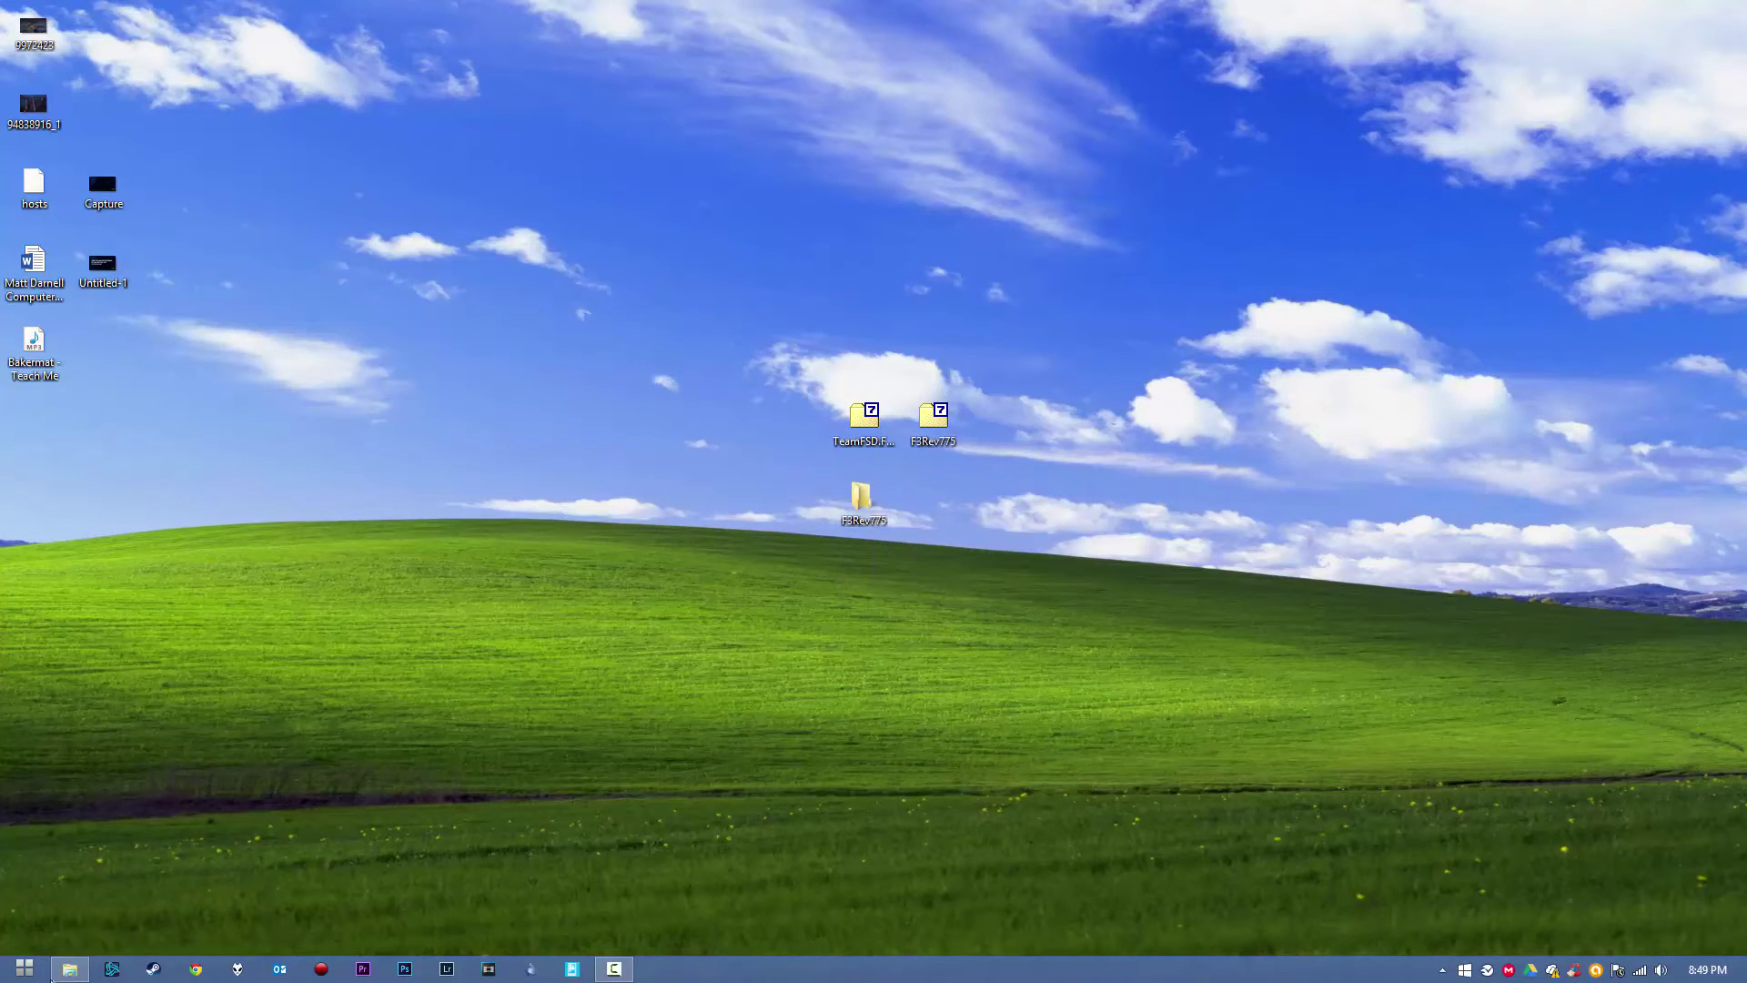
# Step: Copy the extracted F3Rev775 folder from the desktop to the STORE N GO (J:) USB drive
pyautogui.click(69, 969)
pyautogui.moveTo(896, 208); pyautogui.dragTo(906, 210)
pyautogui.click(563, 259)
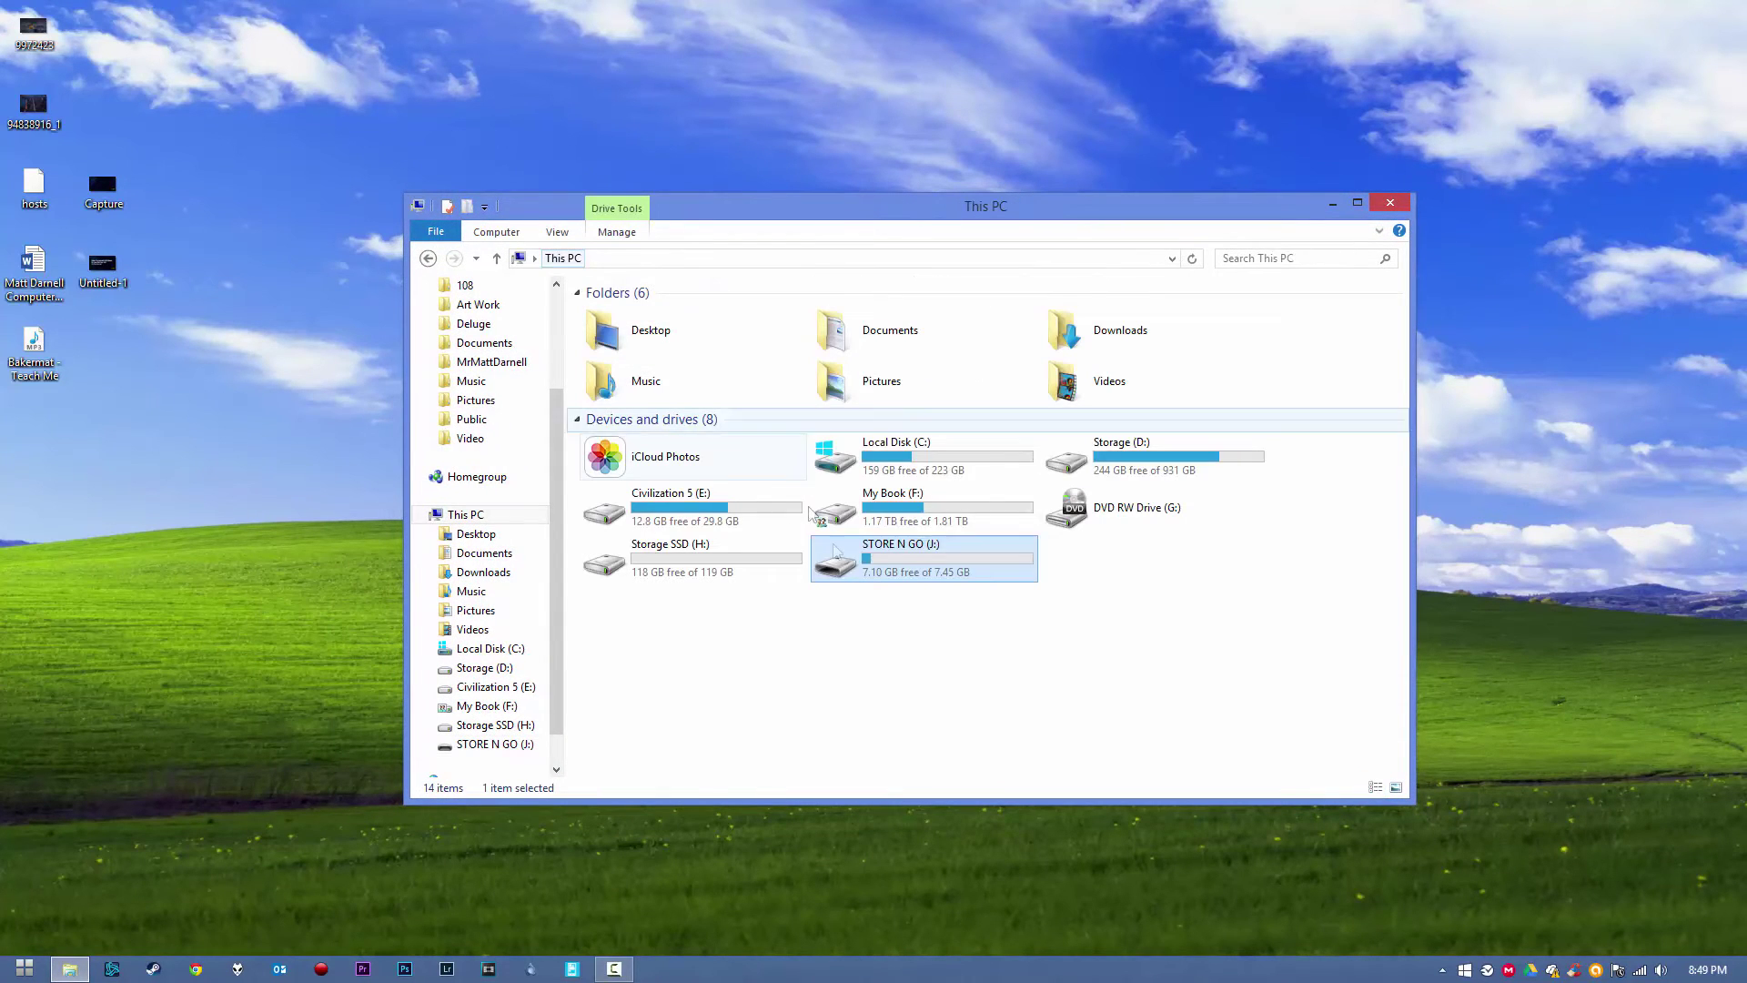
pyautogui.doubleClick(994, 573)
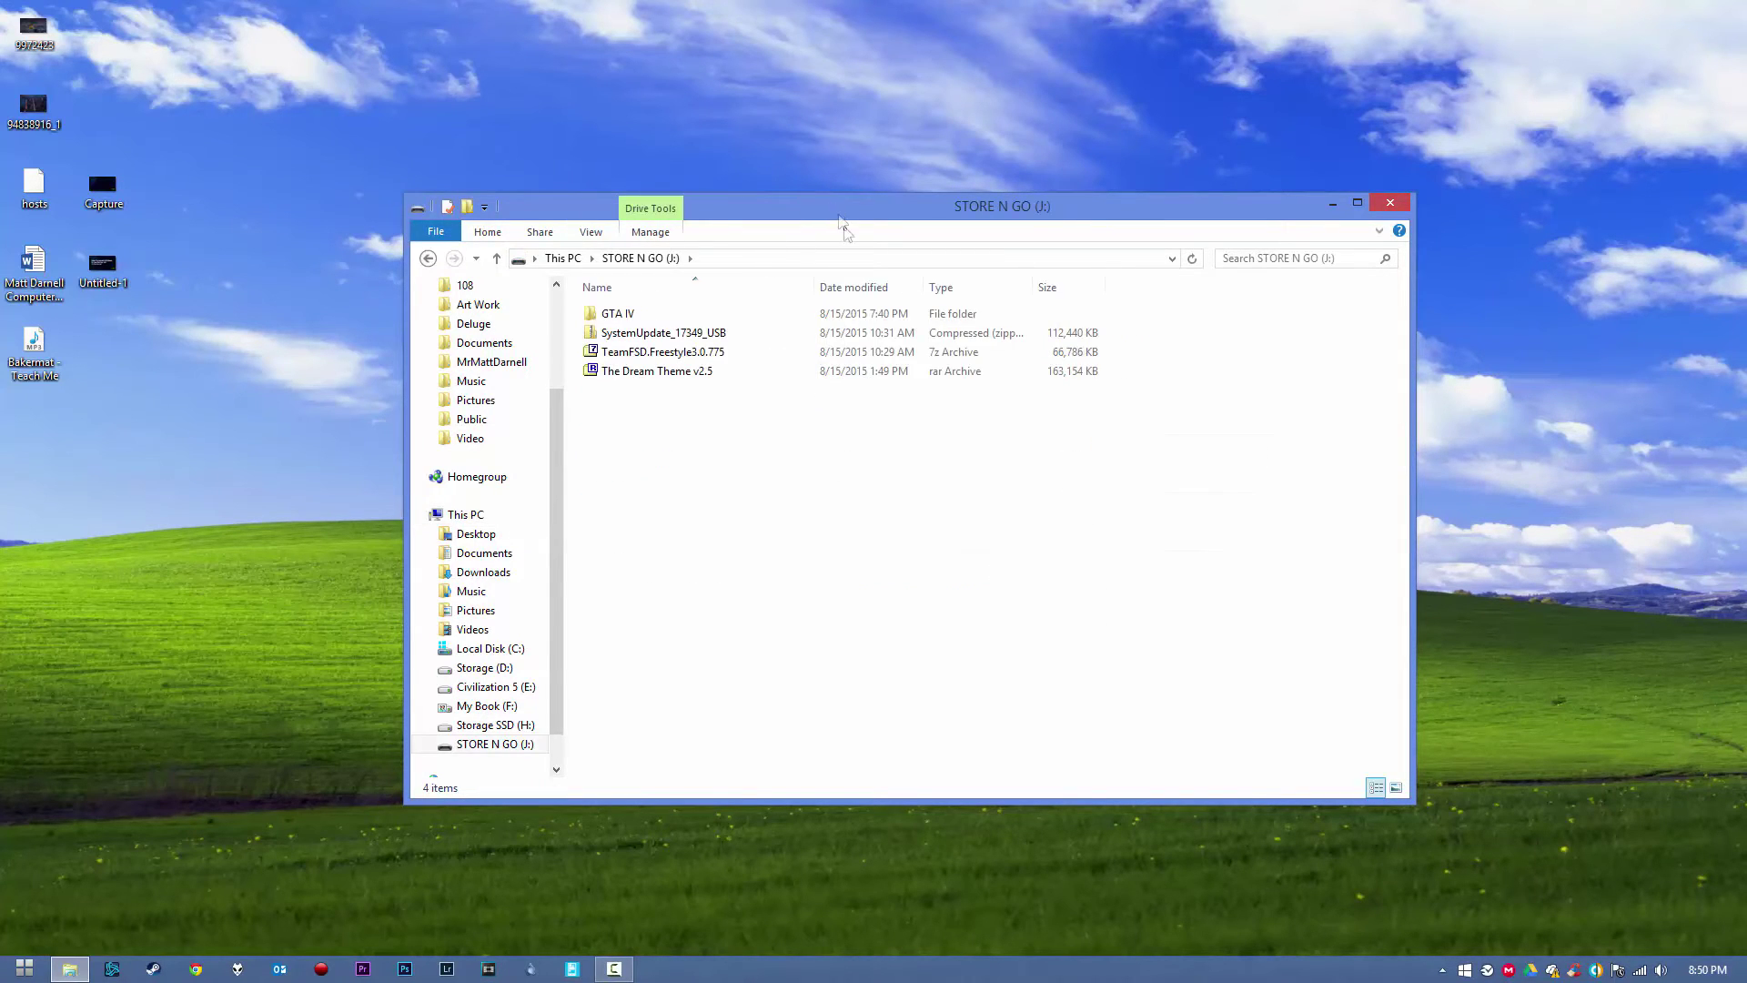
pyautogui.moveTo(838, 214); pyautogui.dragTo(910, 587)
pyautogui.moveTo(869, 508); pyautogui.dragTo(1047, 823)
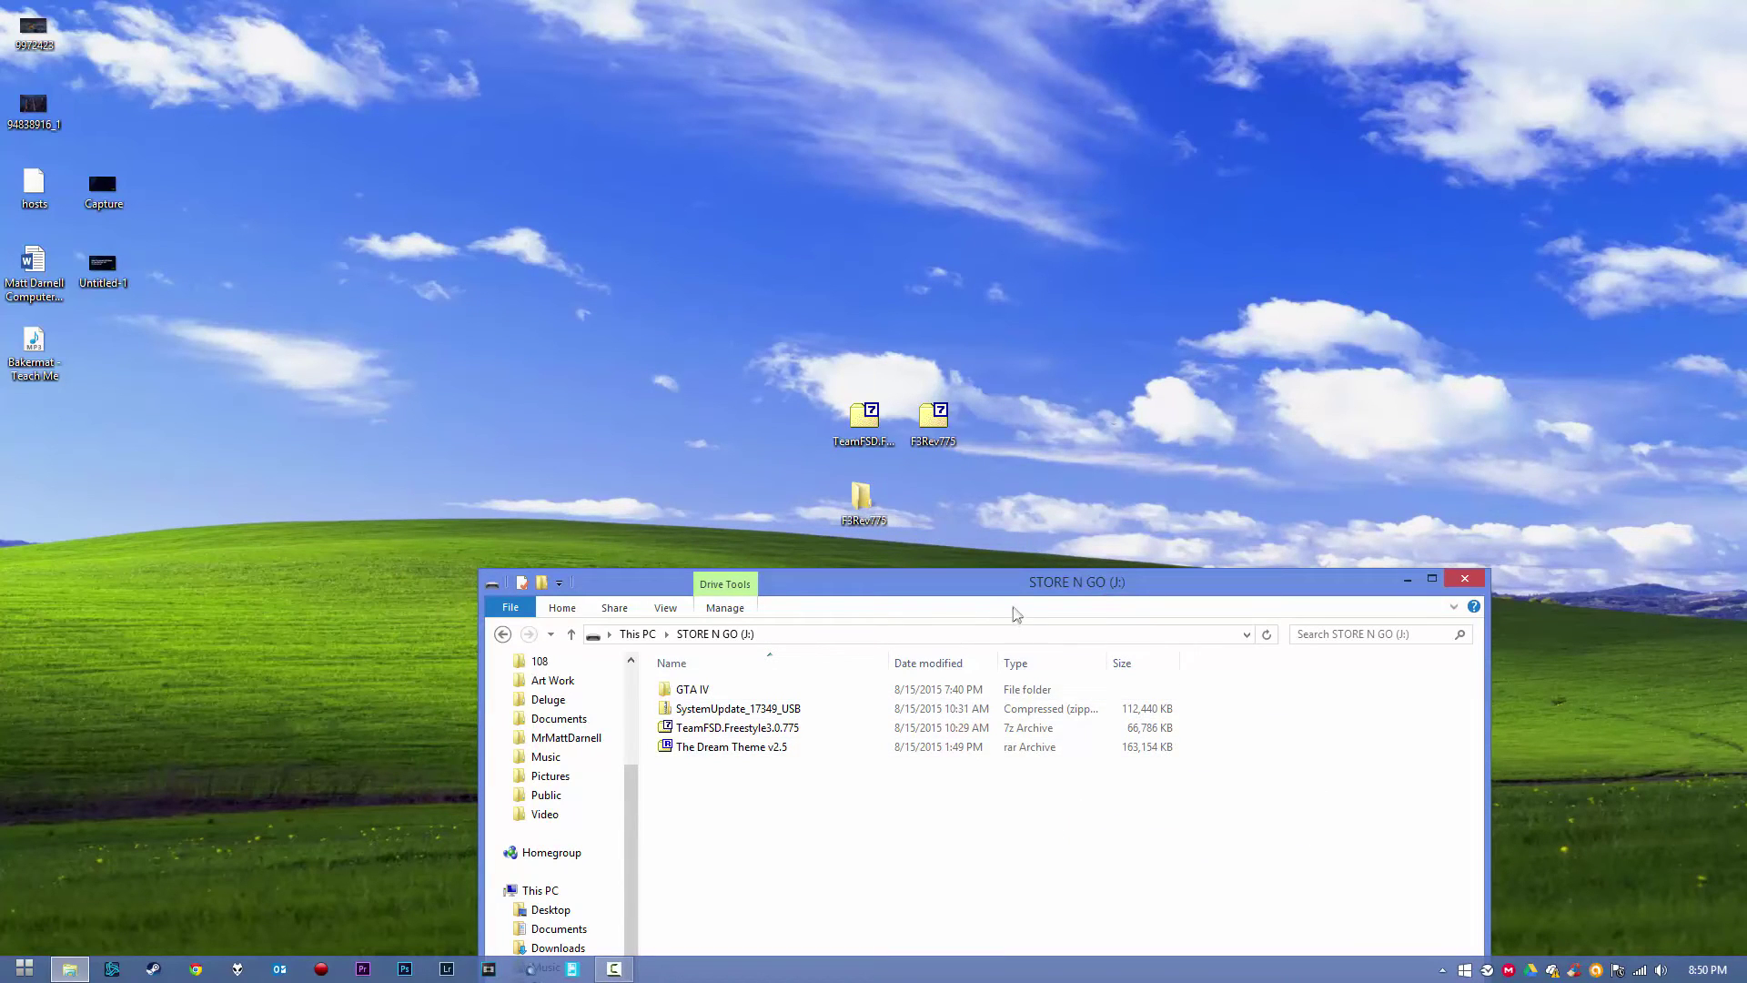
pyautogui.moveTo(1028, 592); pyautogui.dragTo(942, 531)
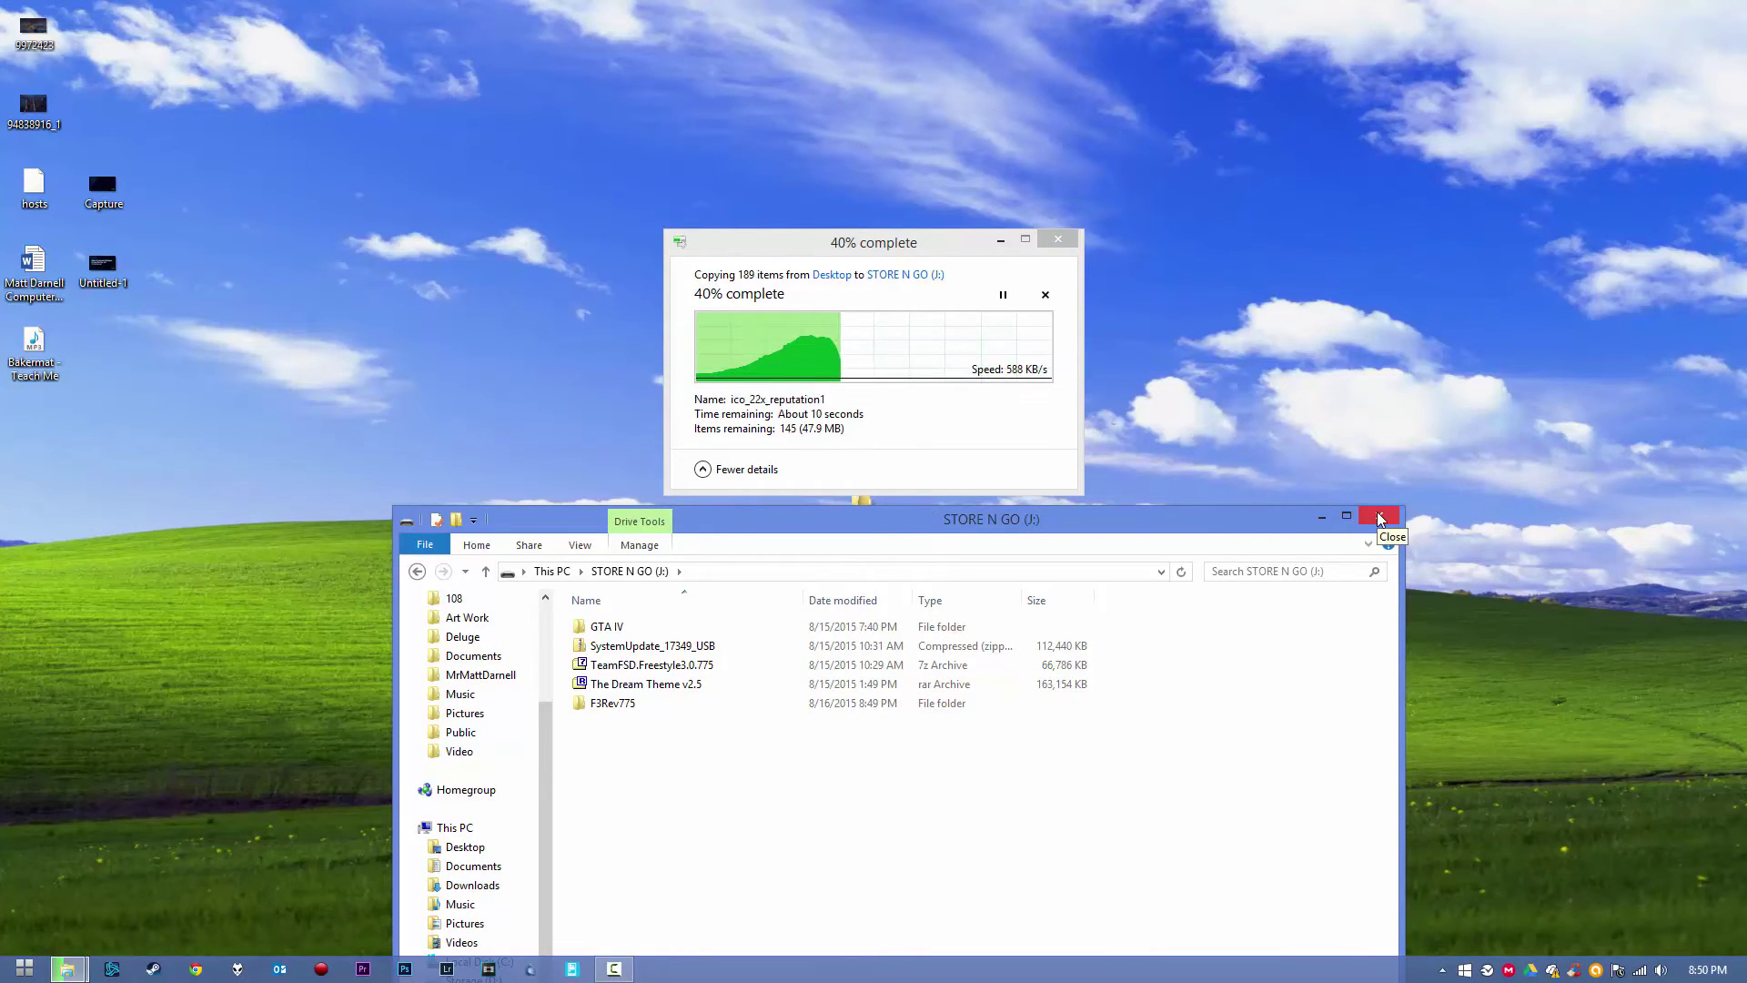
pyautogui.click(1381, 518)
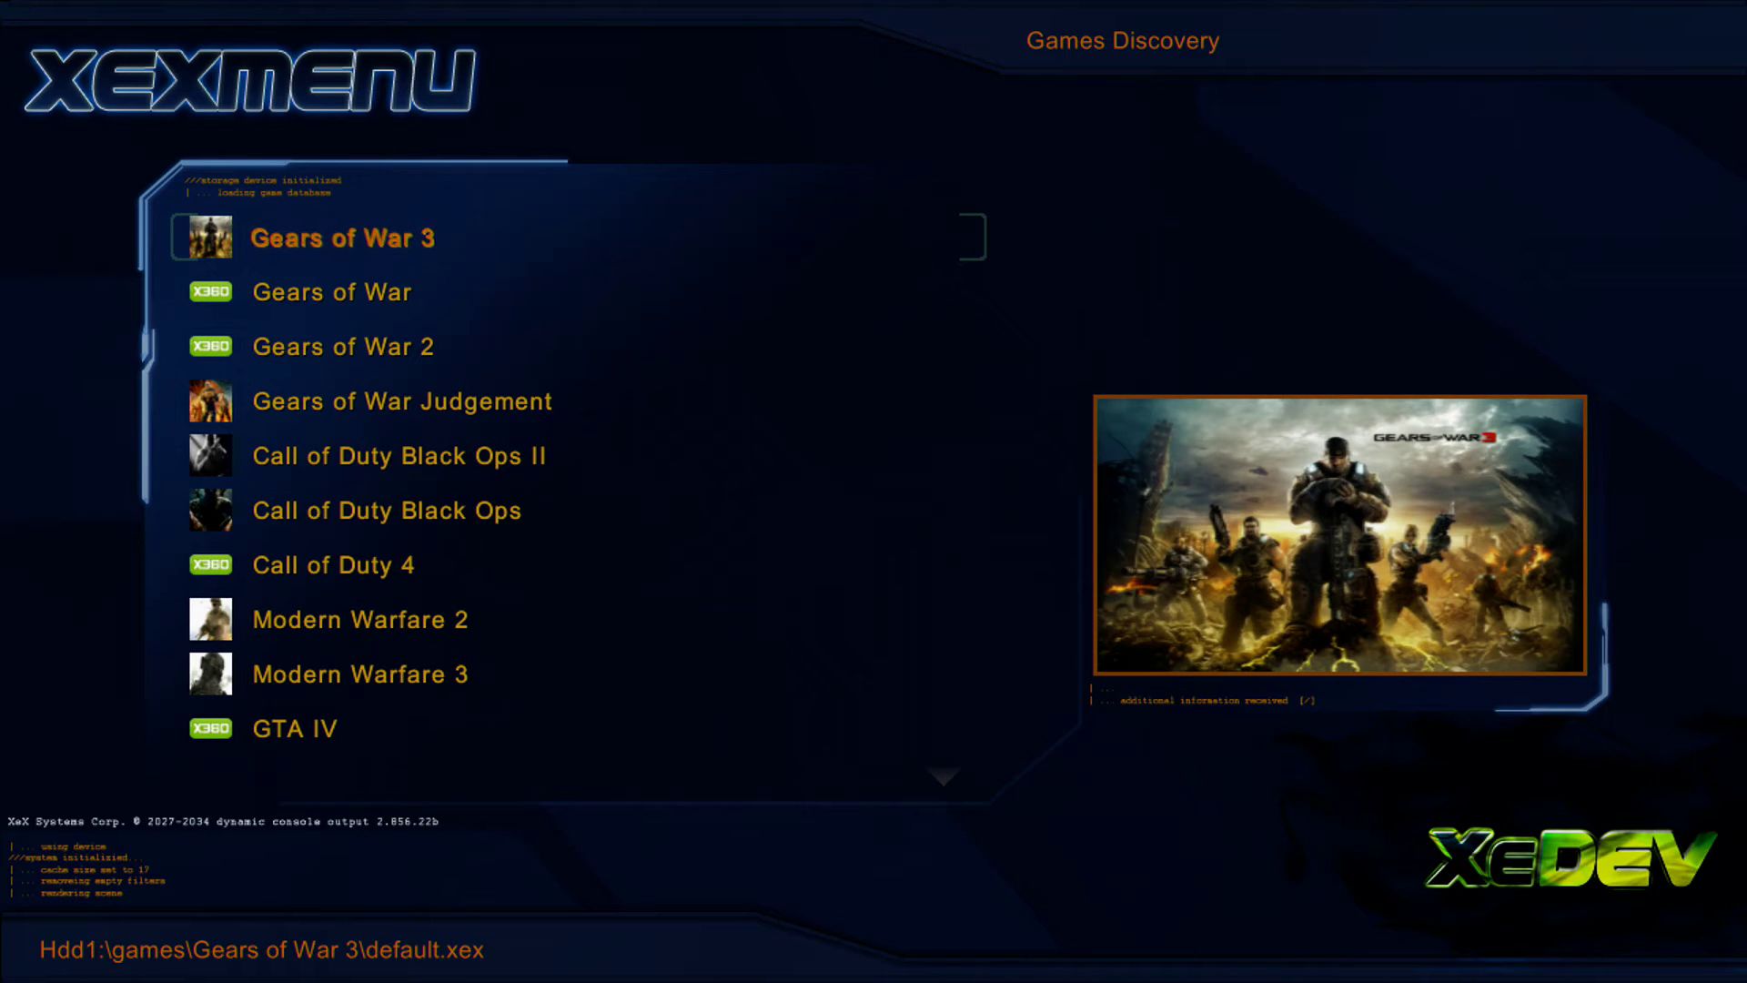
pyautogui.press('Down')
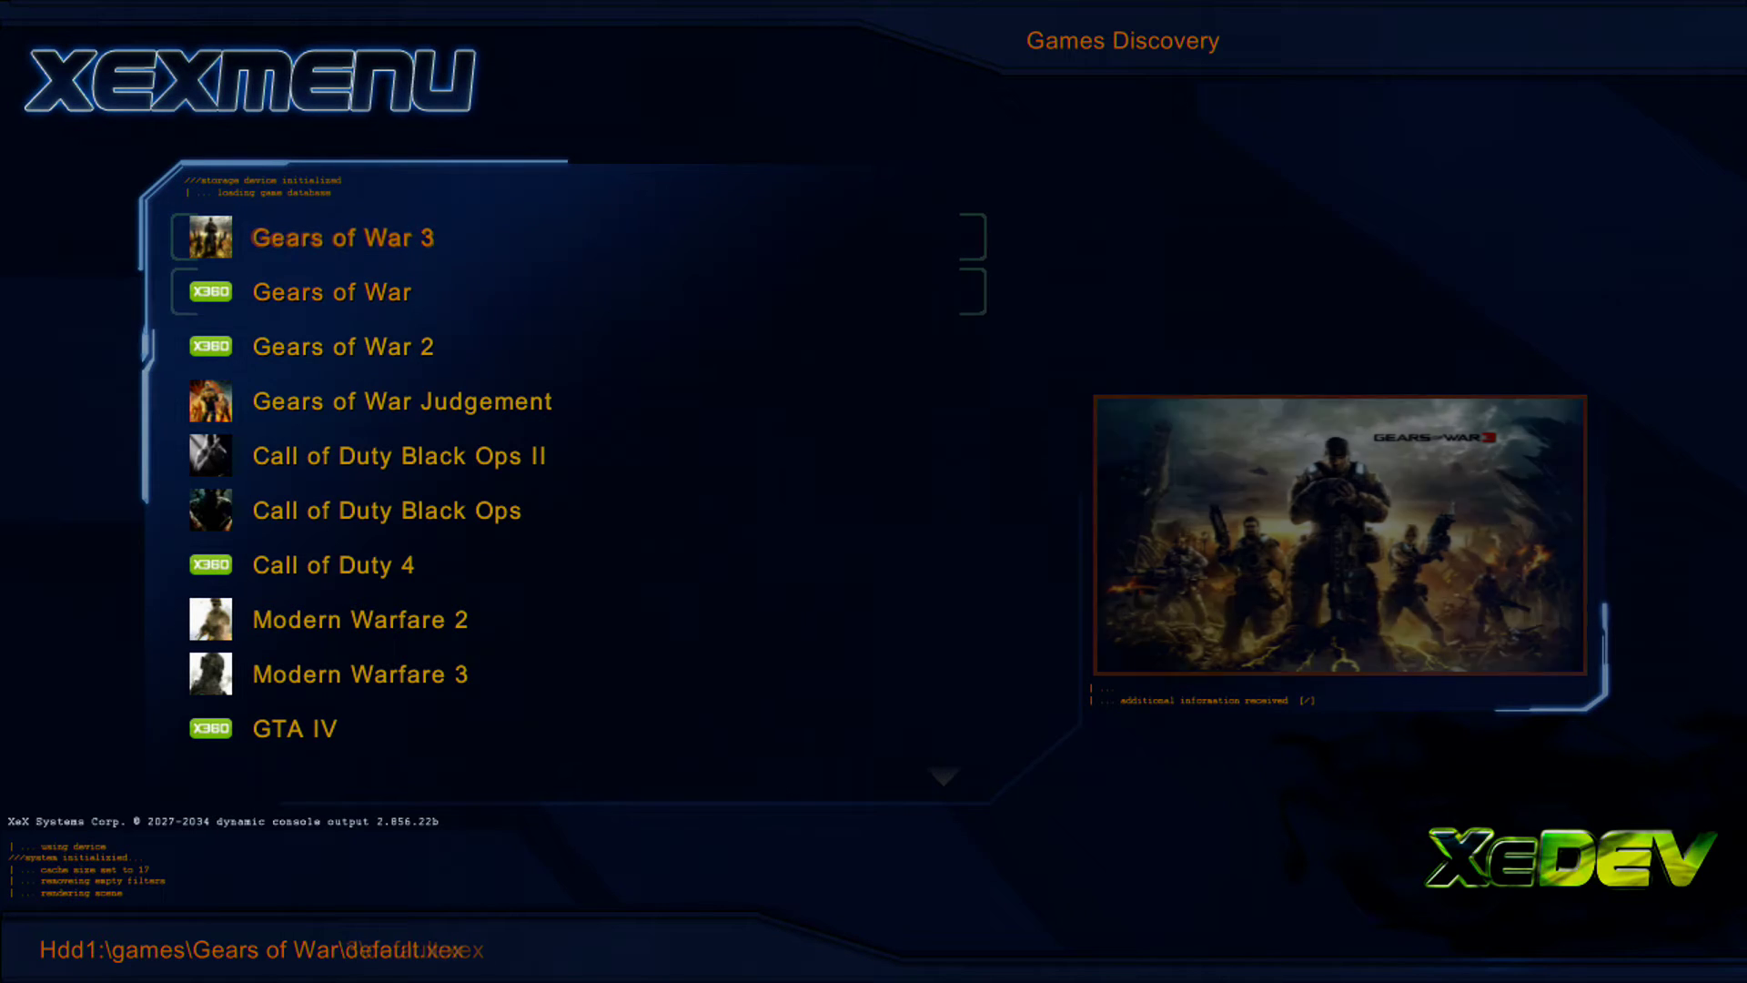
pyautogui.press('Down')
pyautogui.press('Down')
pyautogui.press('Up')
pyautogui.press('Up')
pyautogui.press('Up')
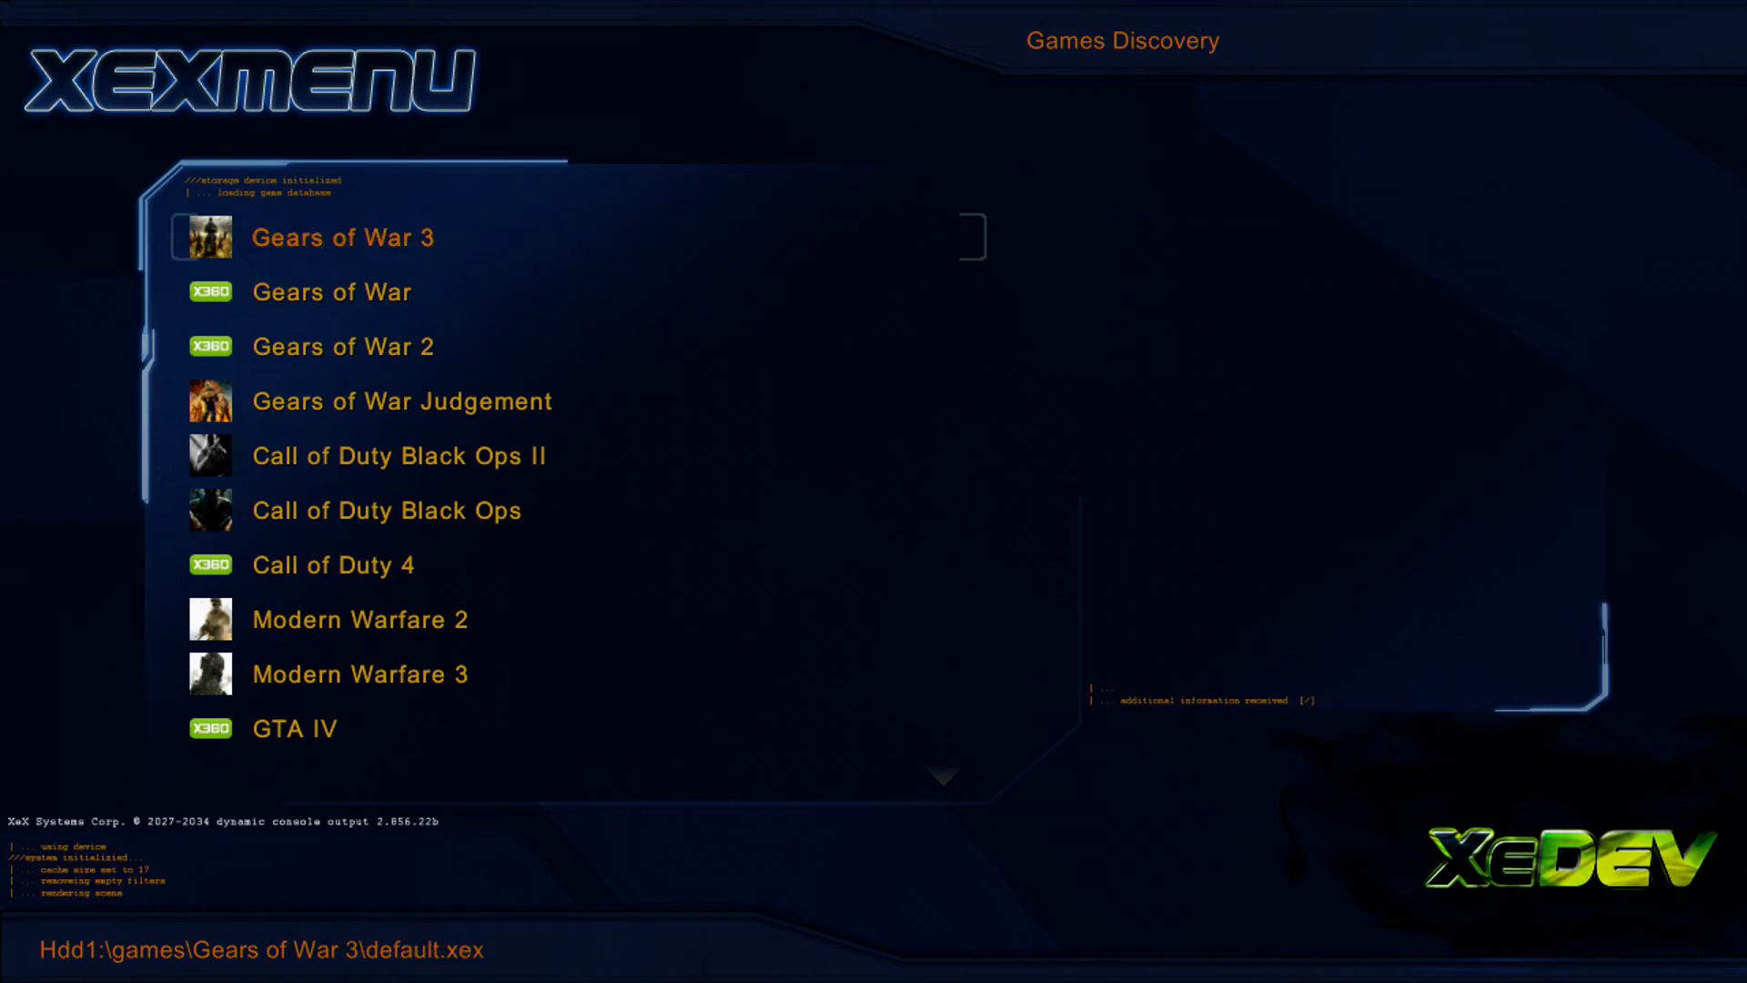
# Step: Switch XeXMenu from the games list to the file listing of the Usb0: device
pyautogui.press('Right')
pyautogui.press('Right')
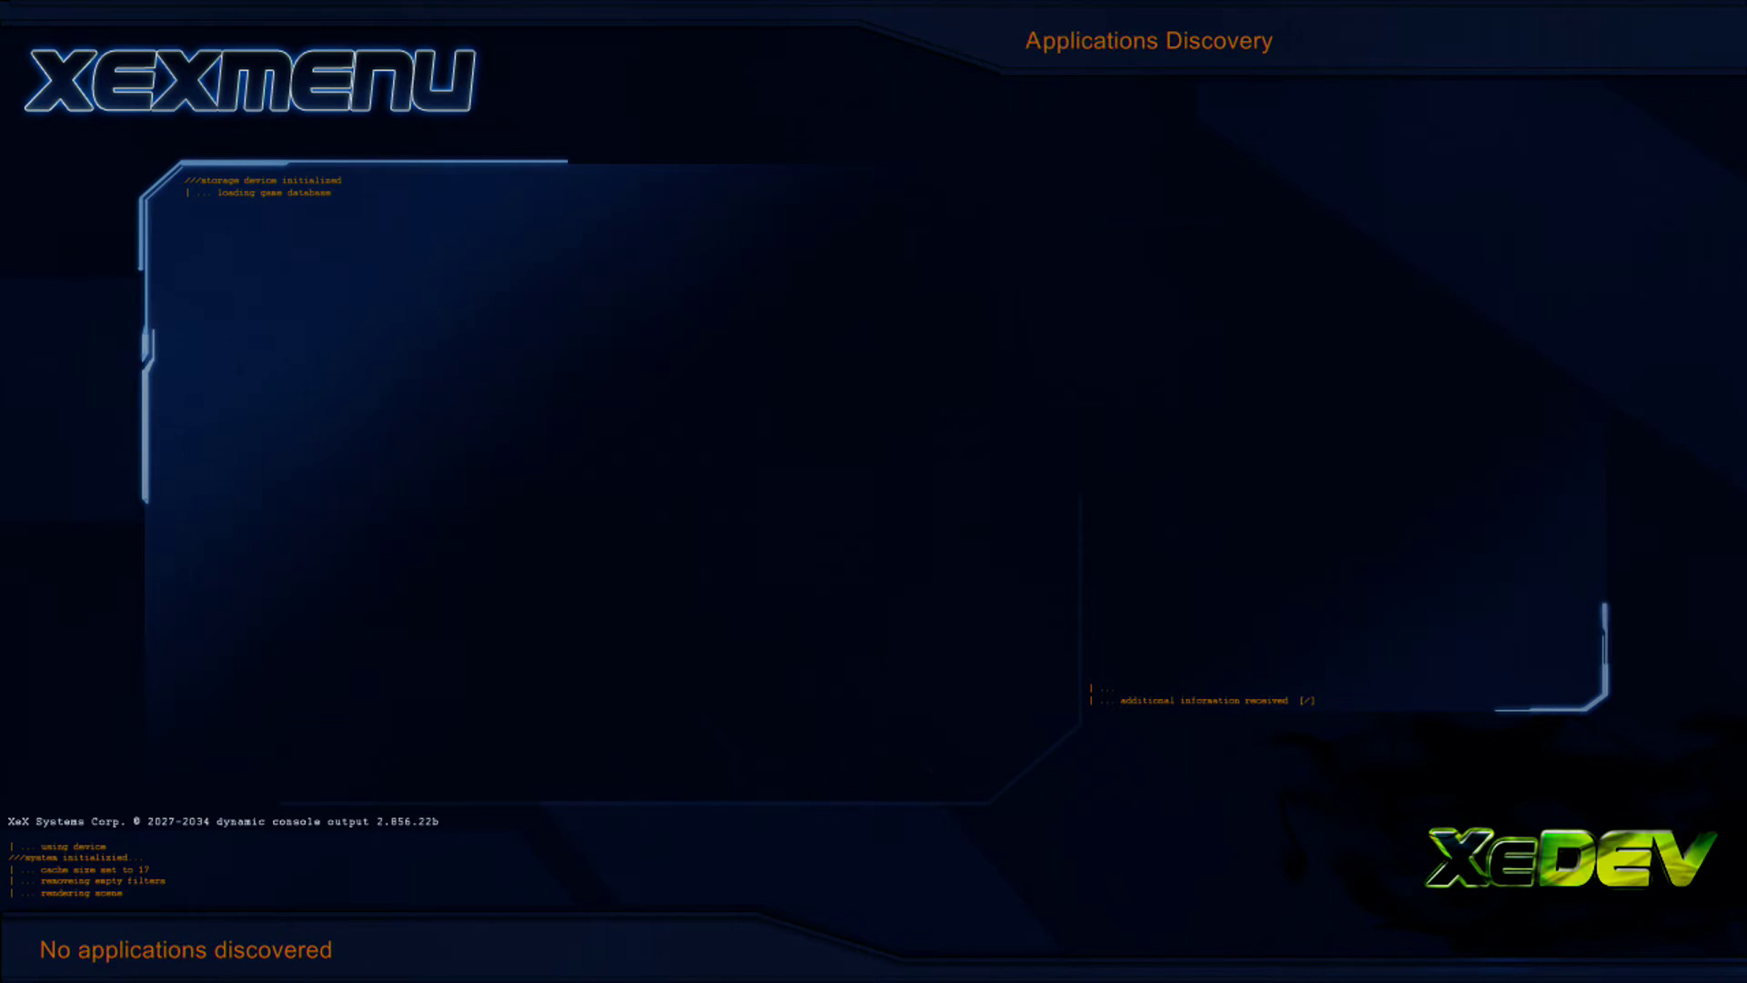
pyautogui.press('Right')
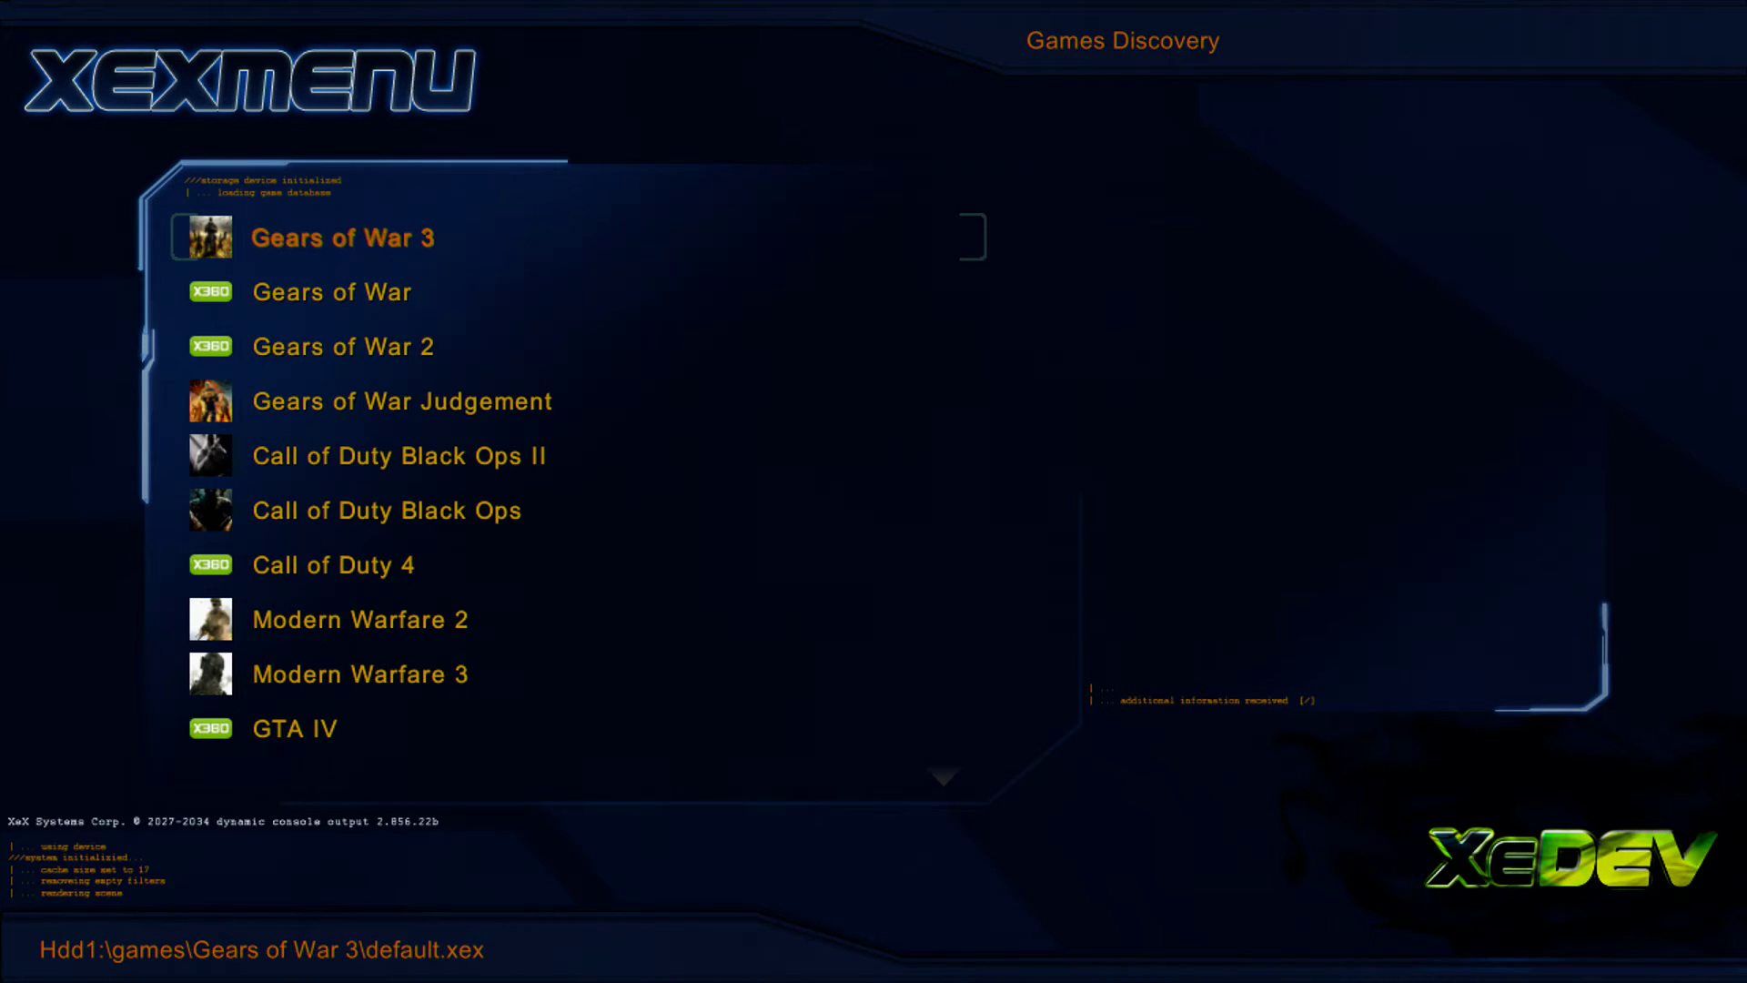
pyautogui.press('Left')
pyautogui.press('Right')
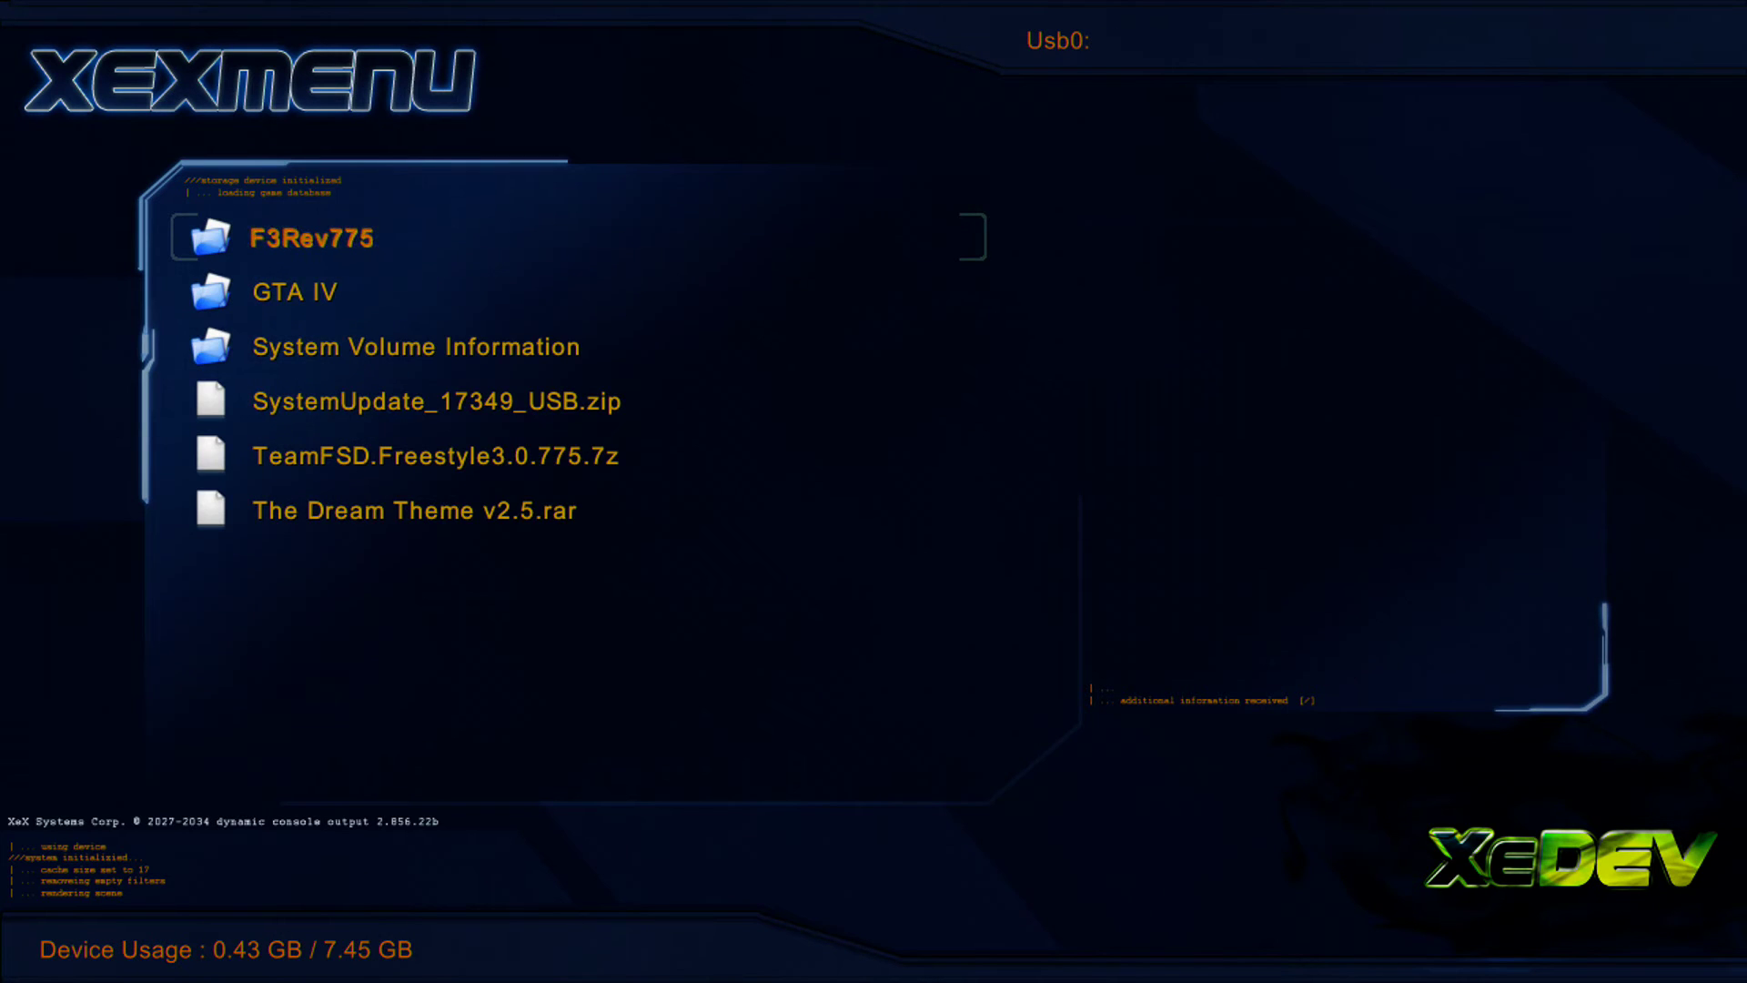
pyautogui.press('Right')
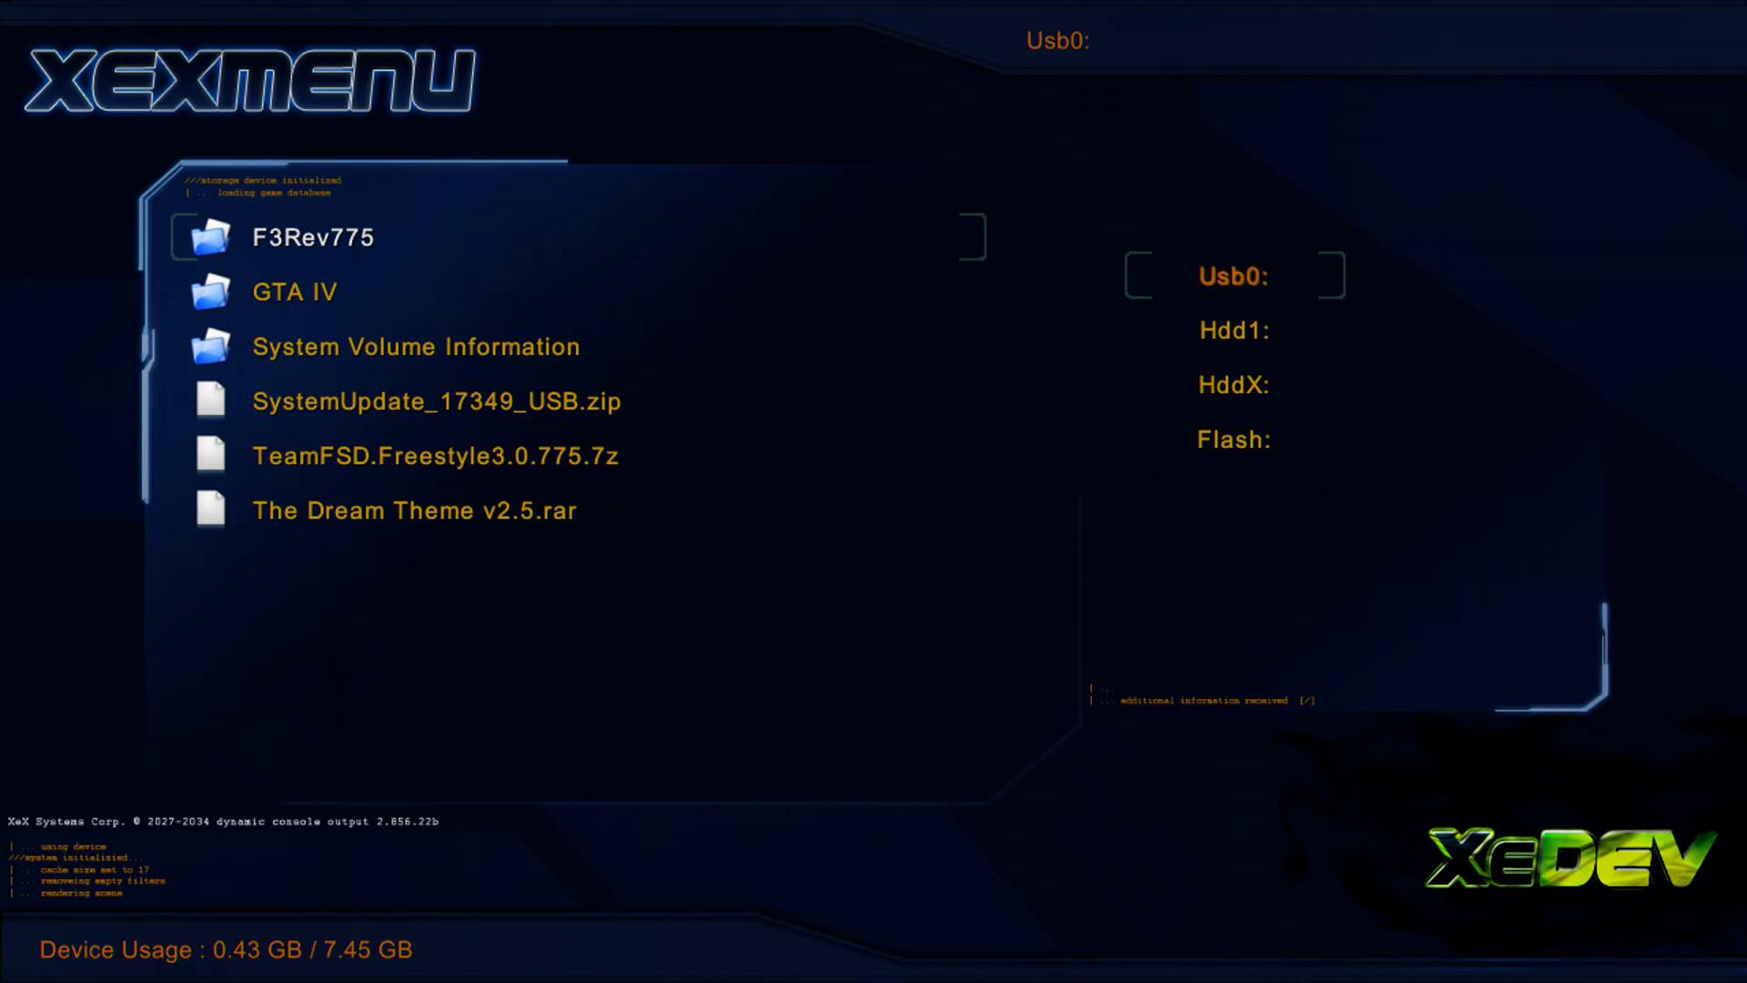
pyautogui.press('Left')
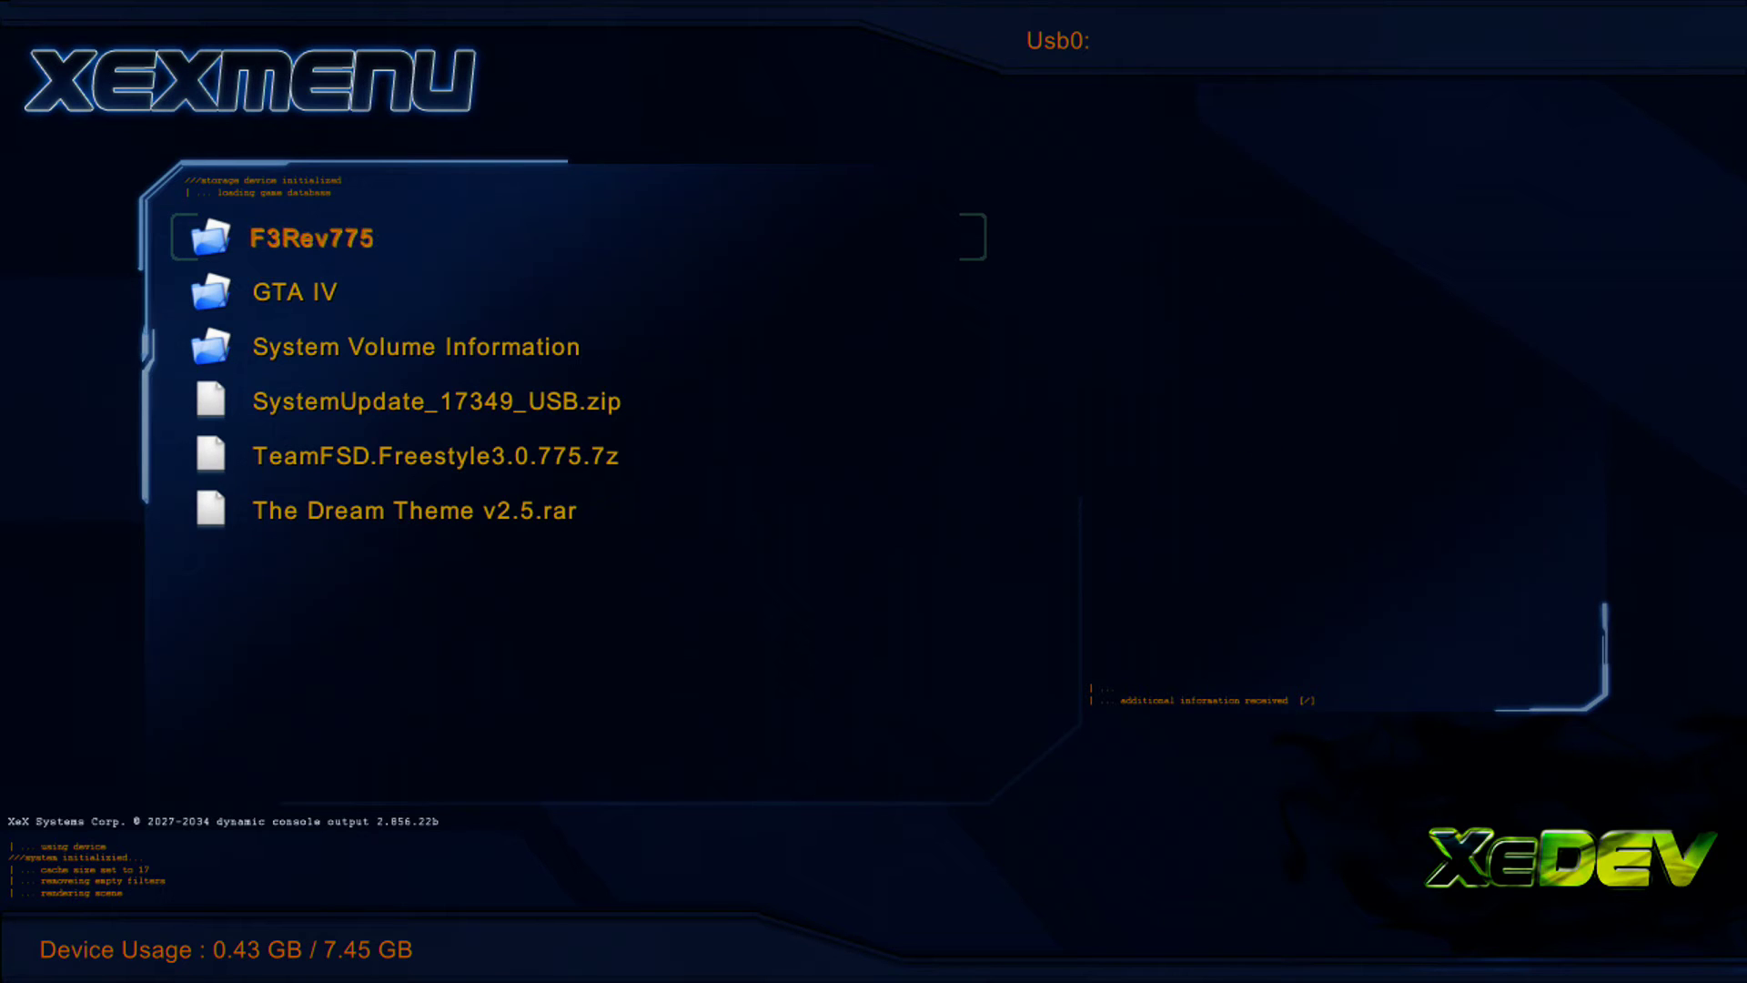
# Step: Copy the F3Rev775 folder on Usb0: as the copy source
pyautogui.press('y')
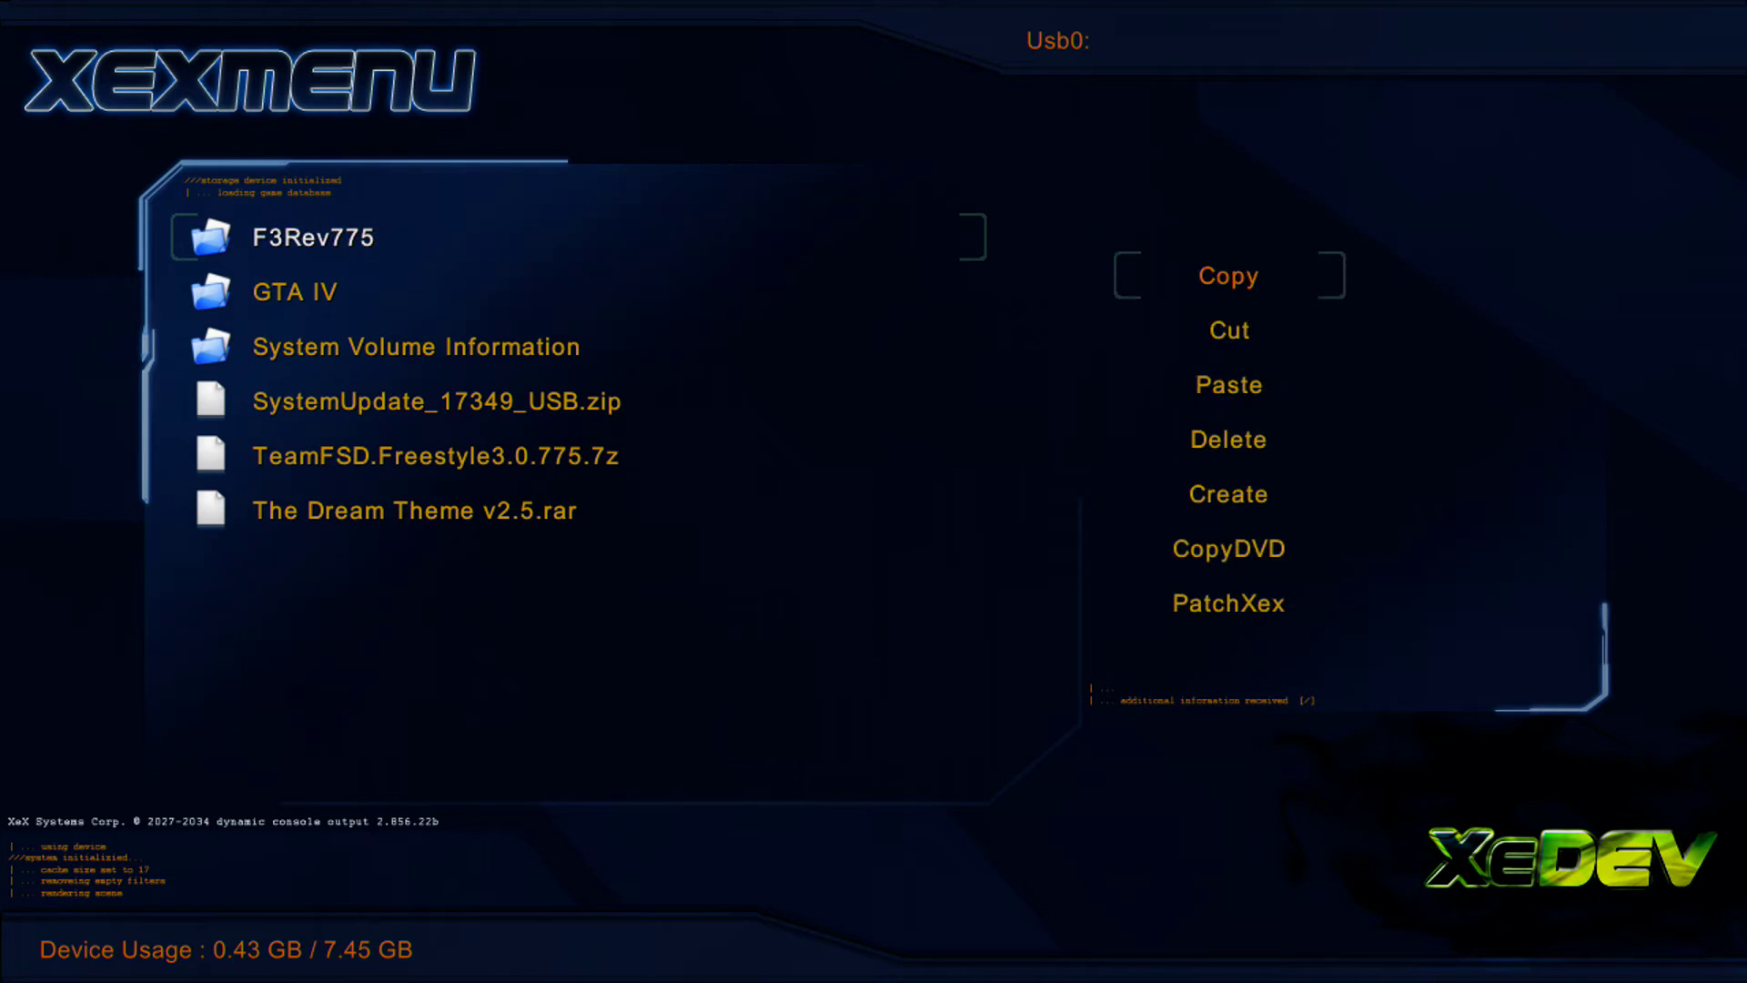
pyautogui.press('Escape')
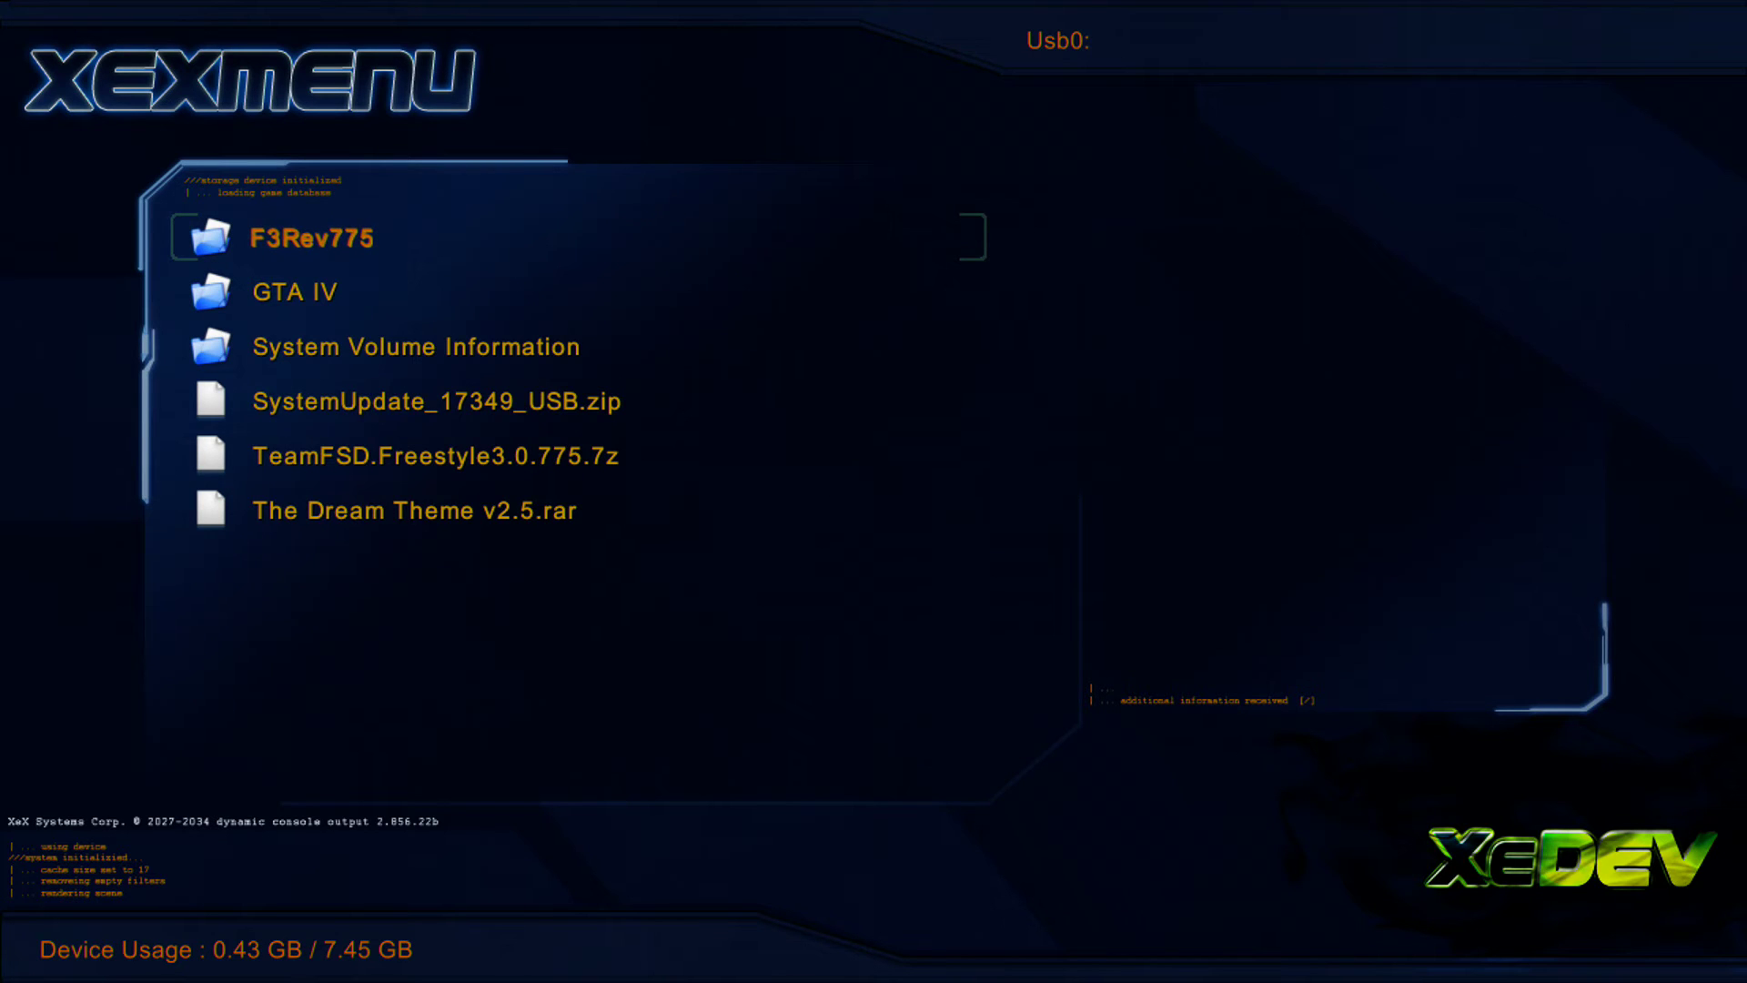
pyautogui.press('y')
pyautogui.press('Return')
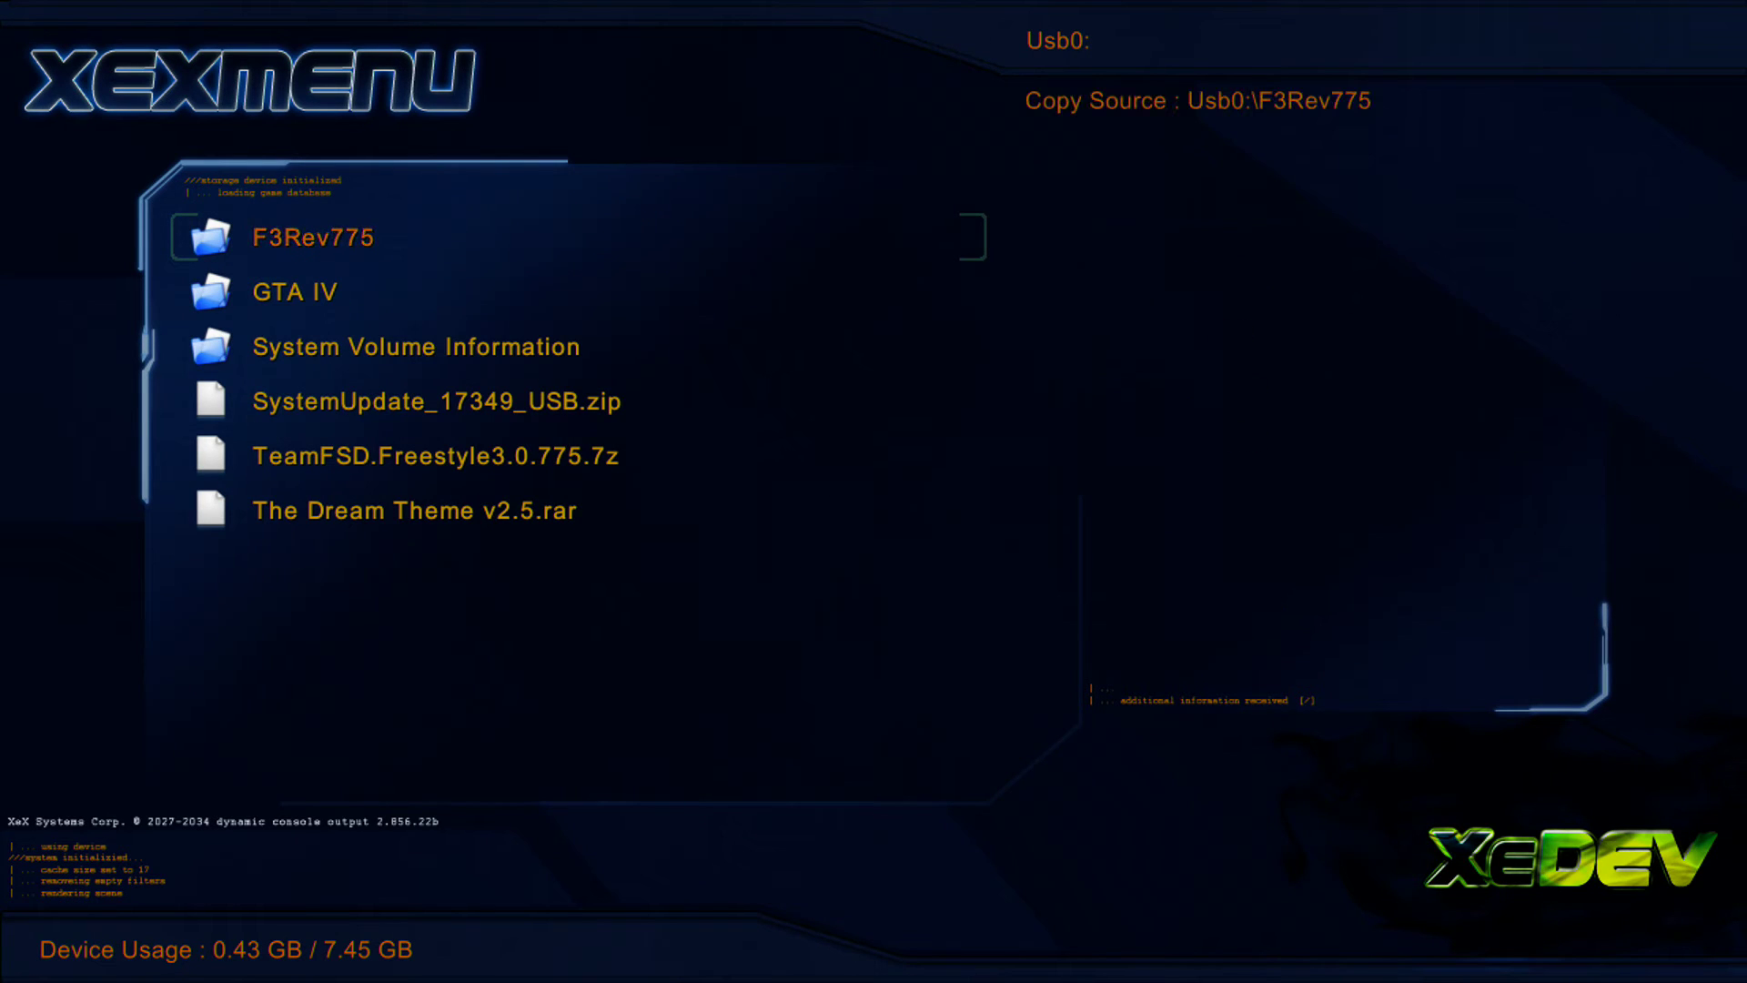
# Step: Switch to the Hdd1: device and paste the copied F3Rev775 folder into its root
pyautogui.press('Down')
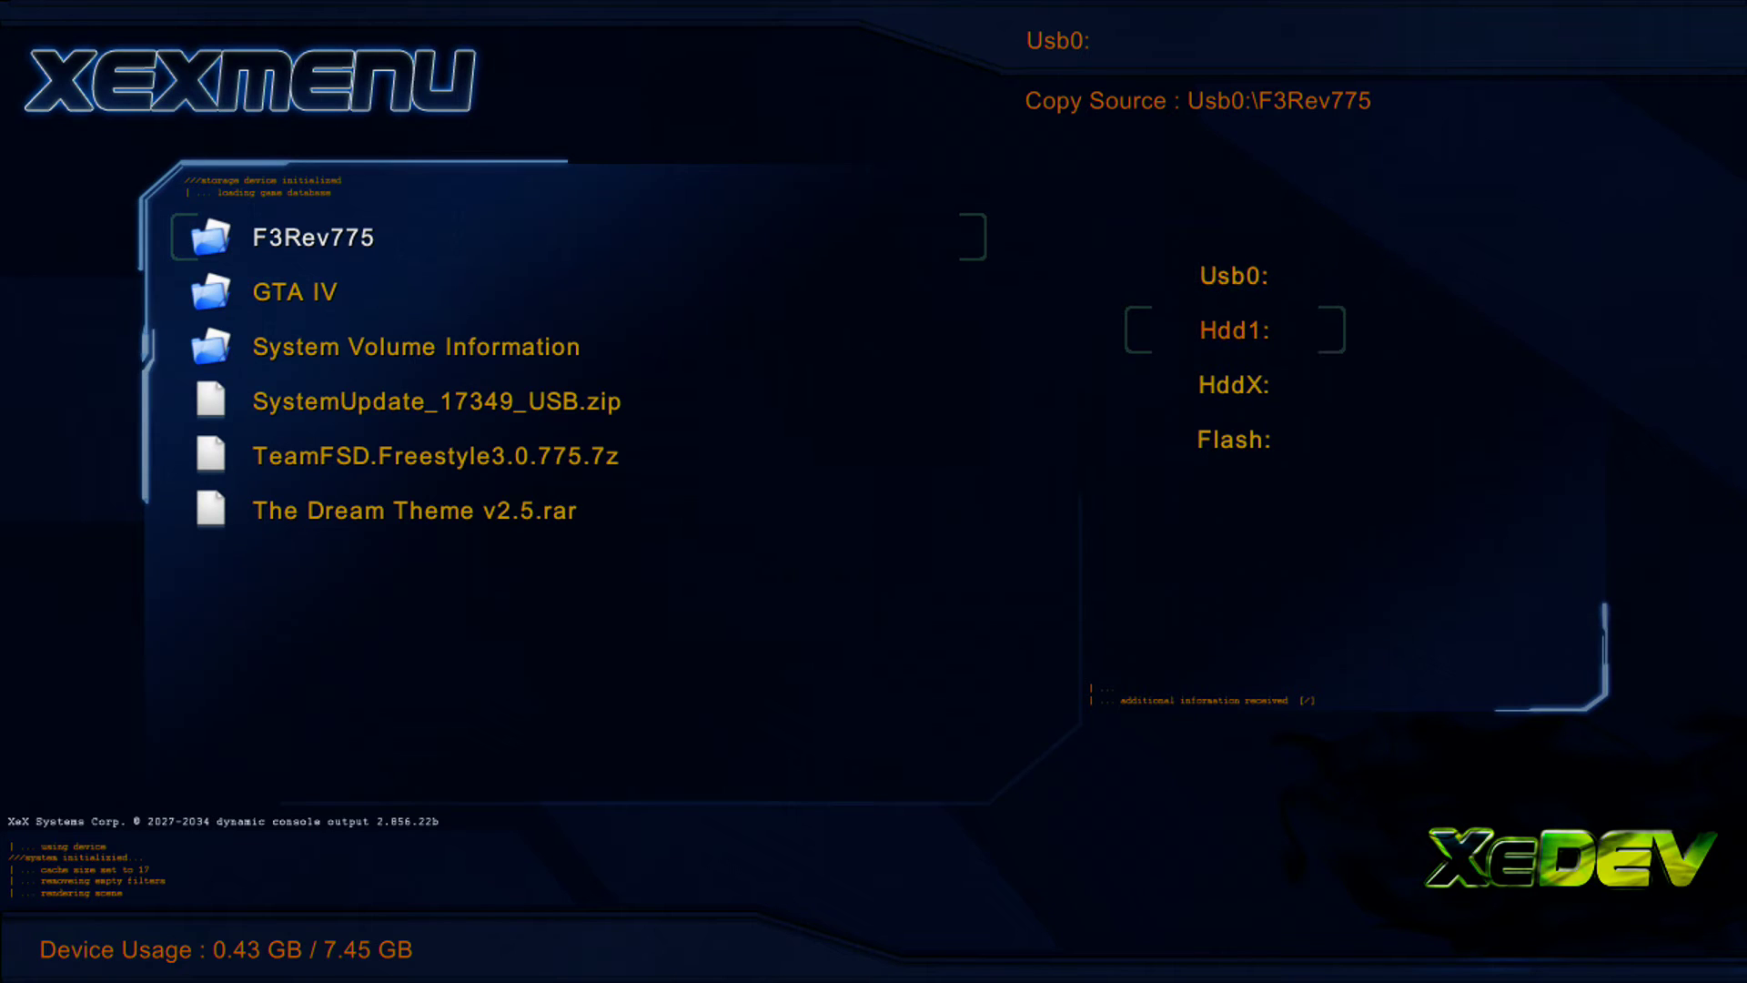
pyautogui.press('Return')
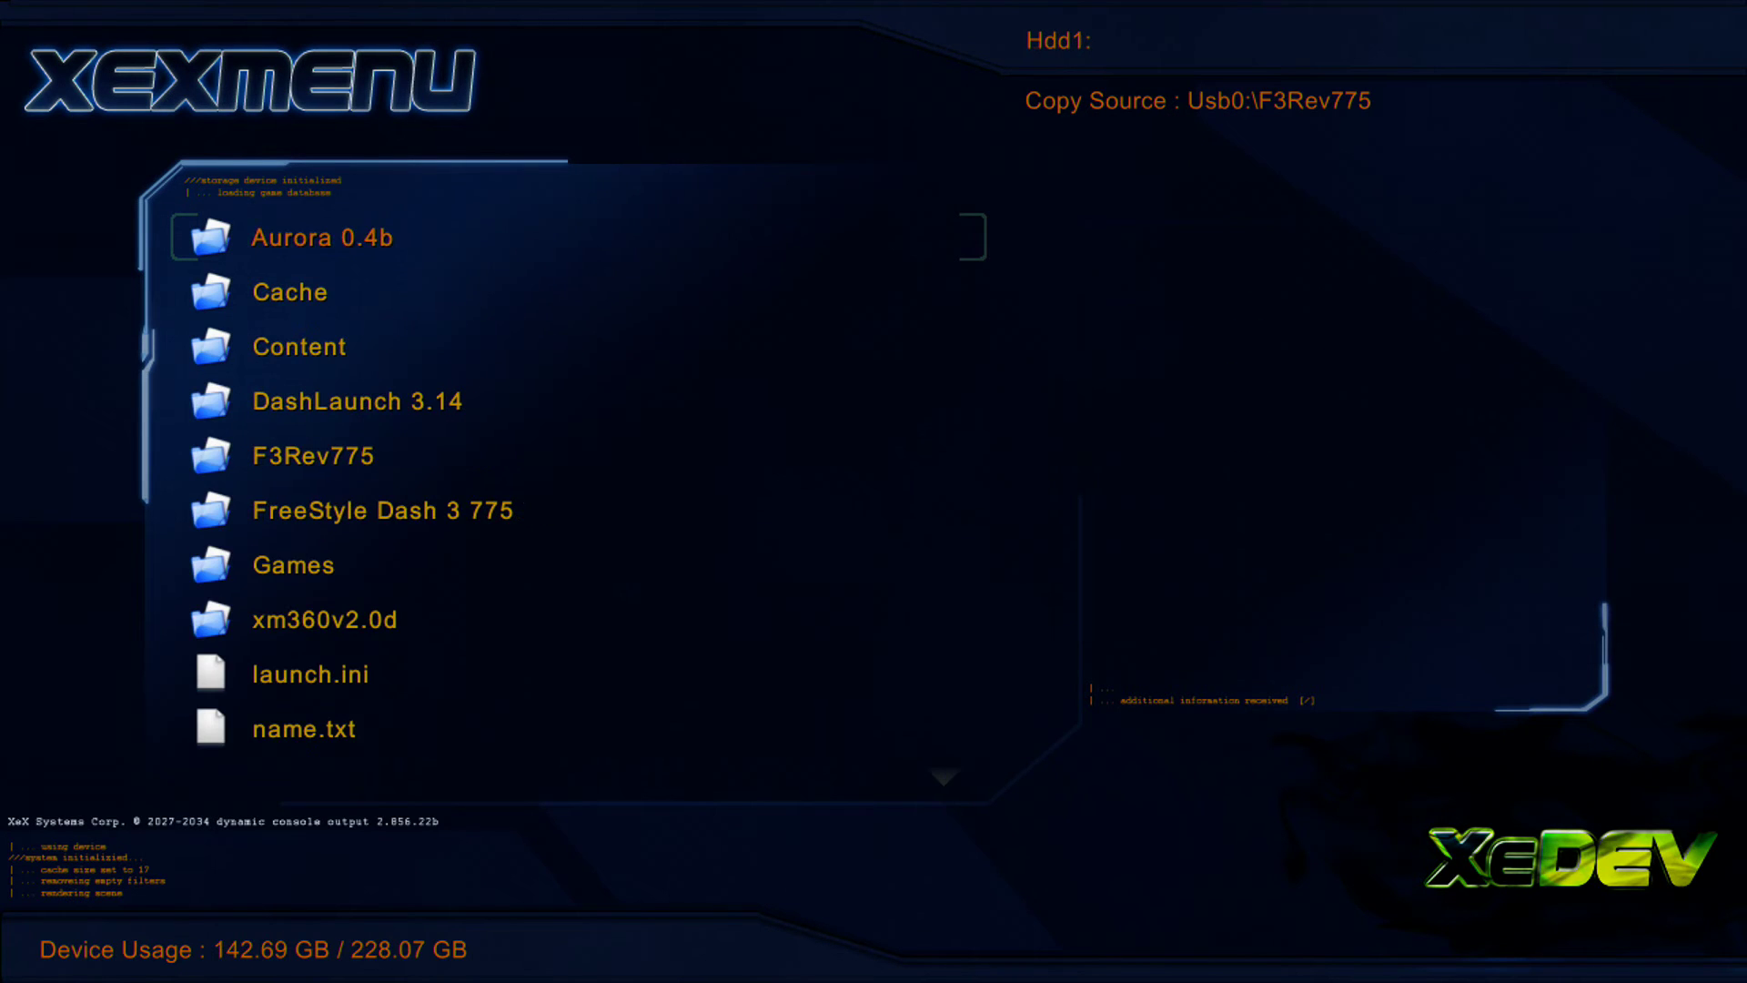
pyautogui.press('y')
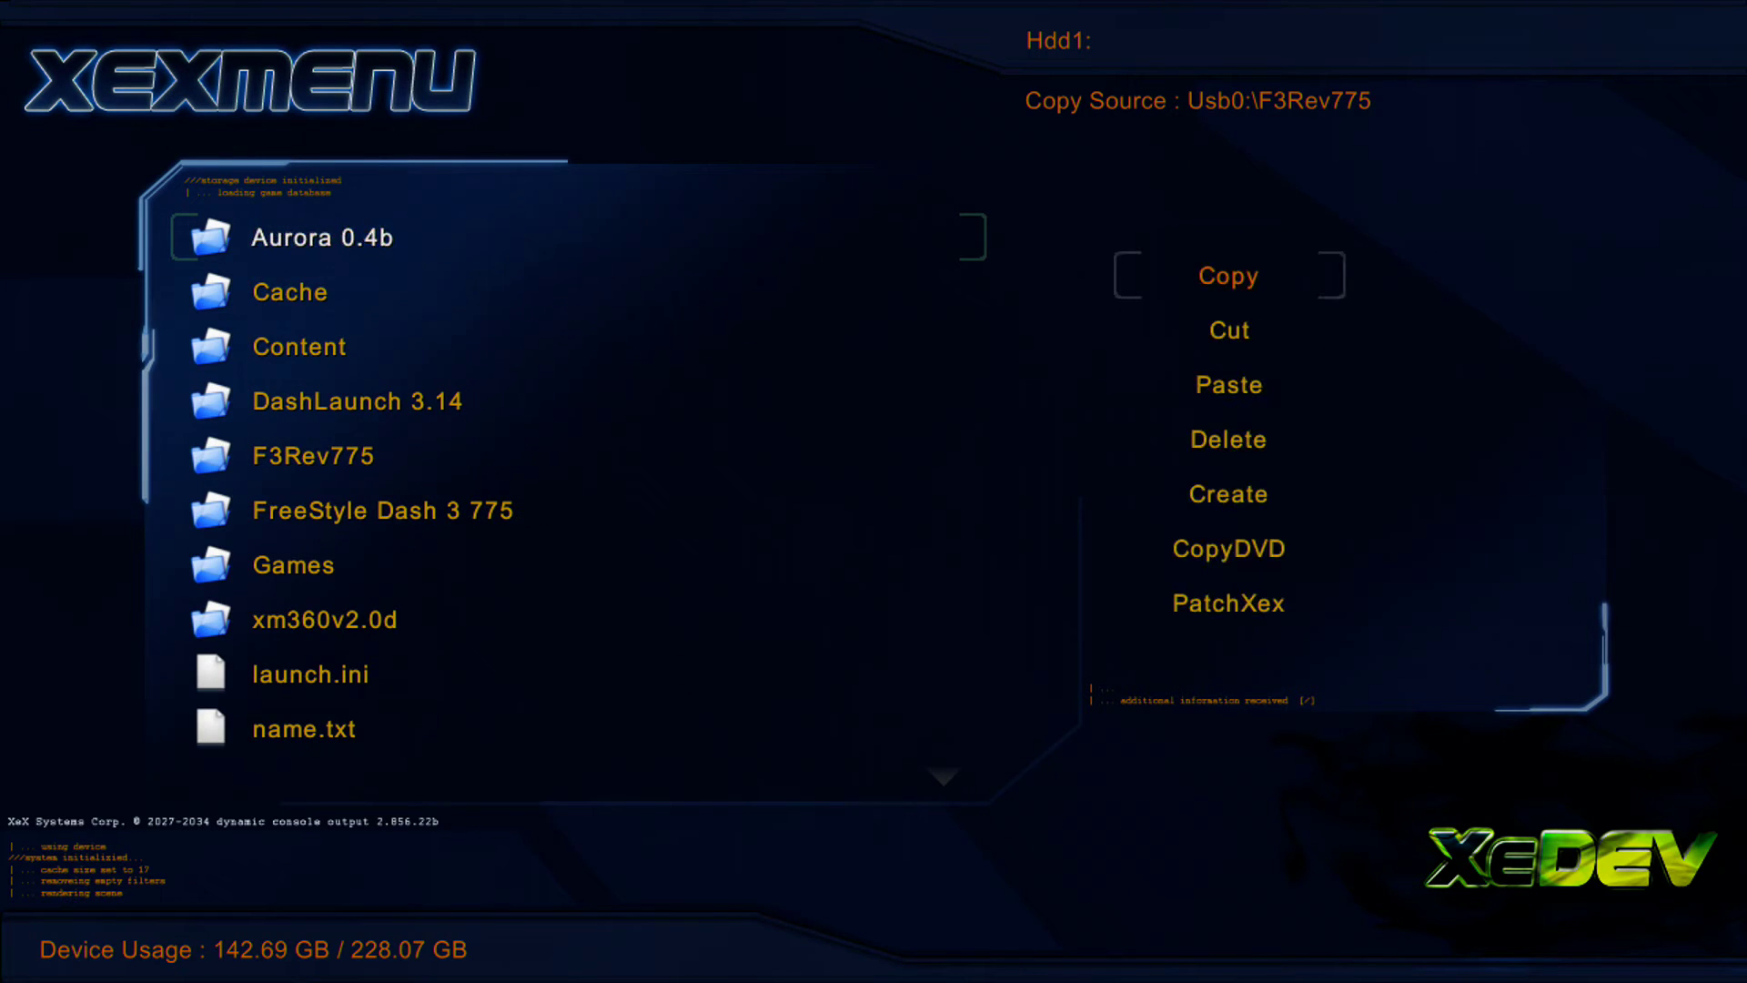
pyautogui.press('Down')
pyautogui.press('Down')
pyautogui.press('Return')
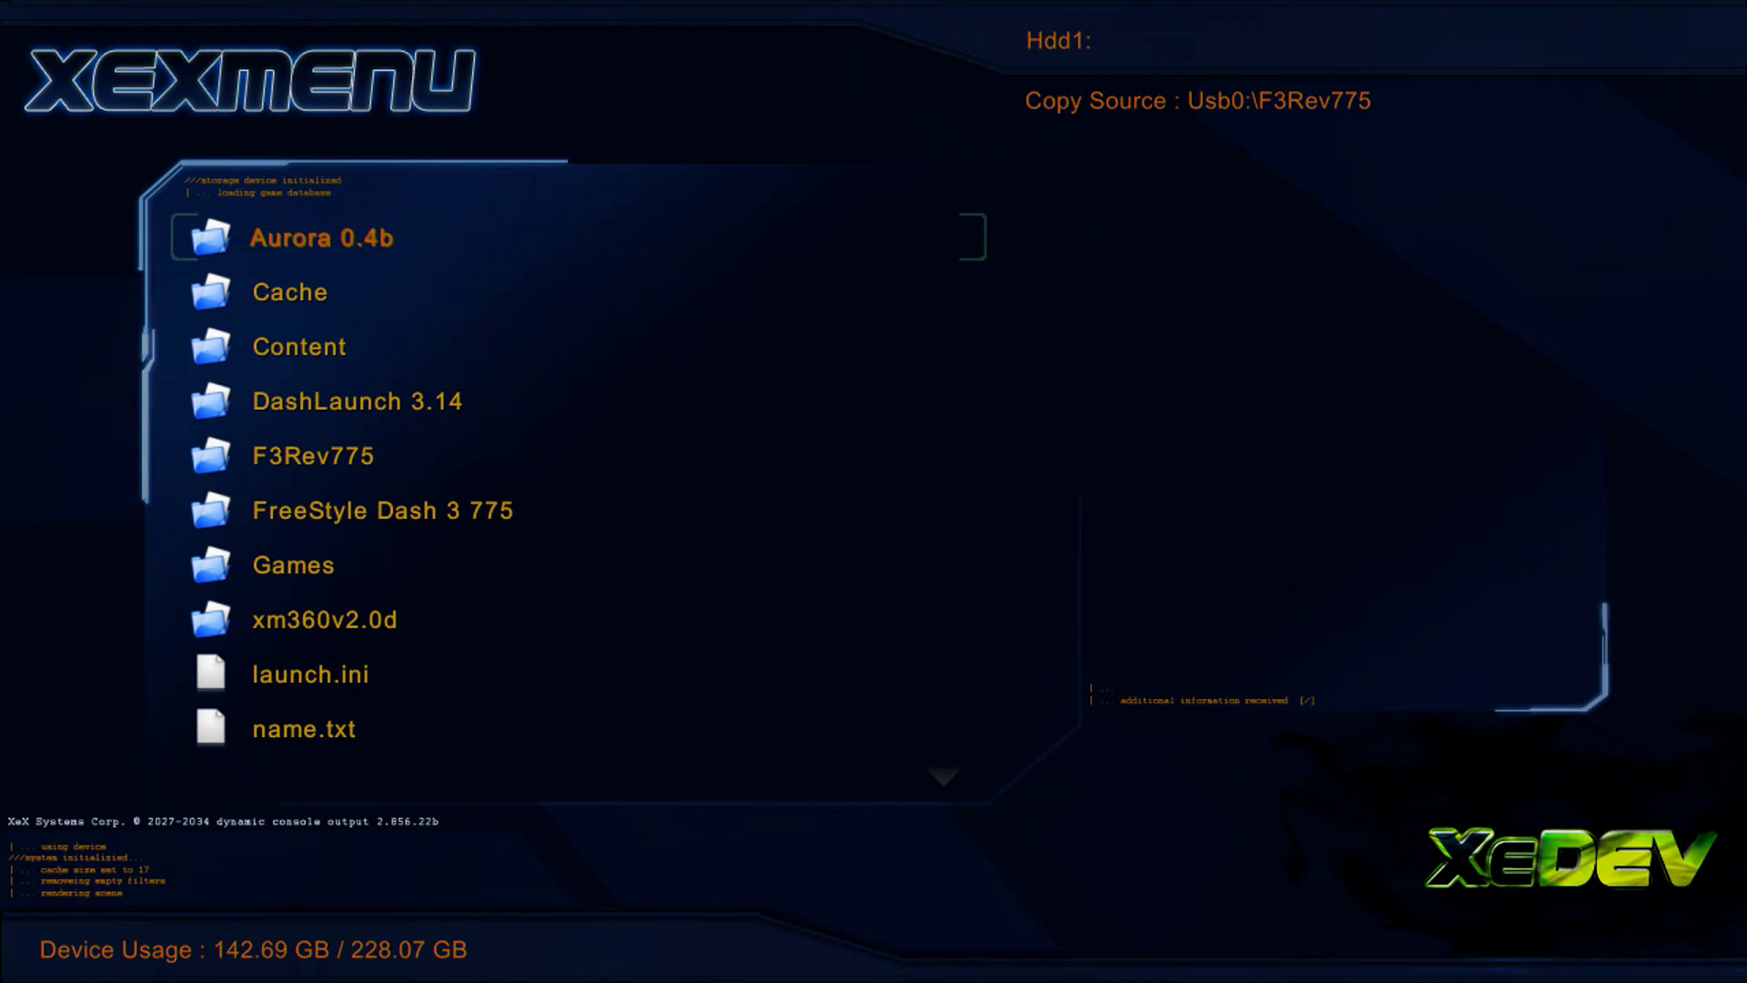
# Step: Open the F3Rev775 folder on Hdd1: and launch default.xex
pyautogui.press('Down')
pyautogui.press('Down')
pyautogui.press('Down')
pyautogui.press('Down')
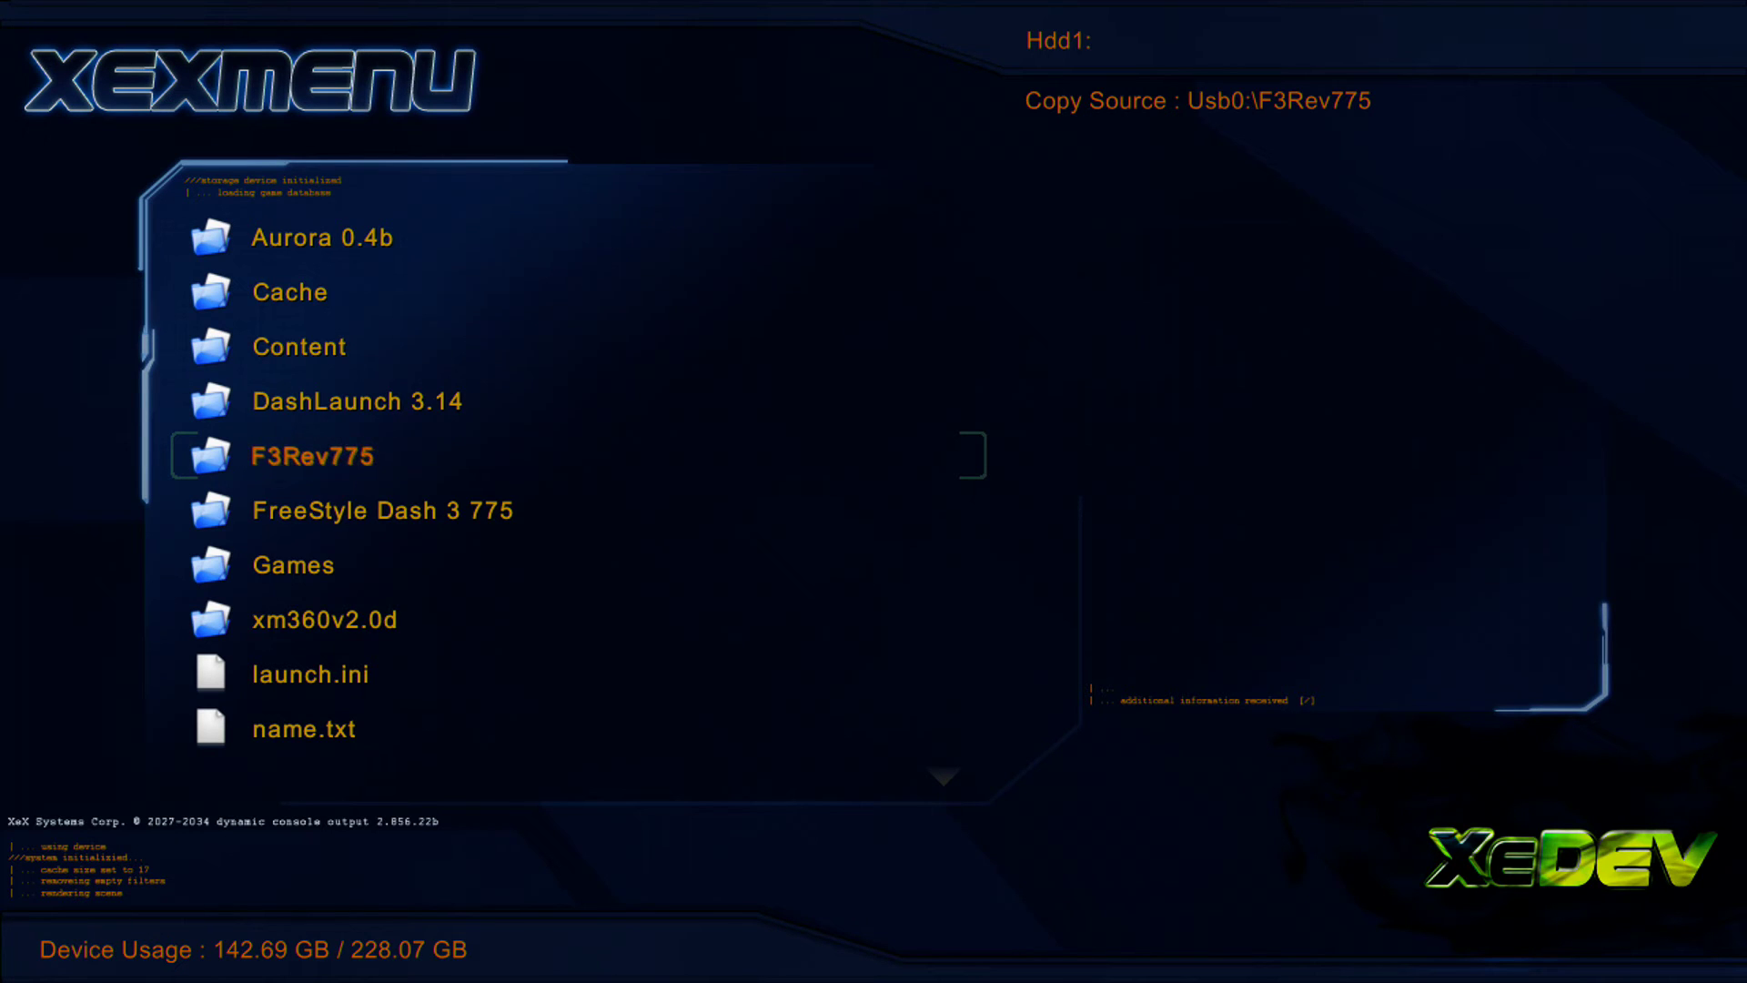
pyautogui.press('Return')
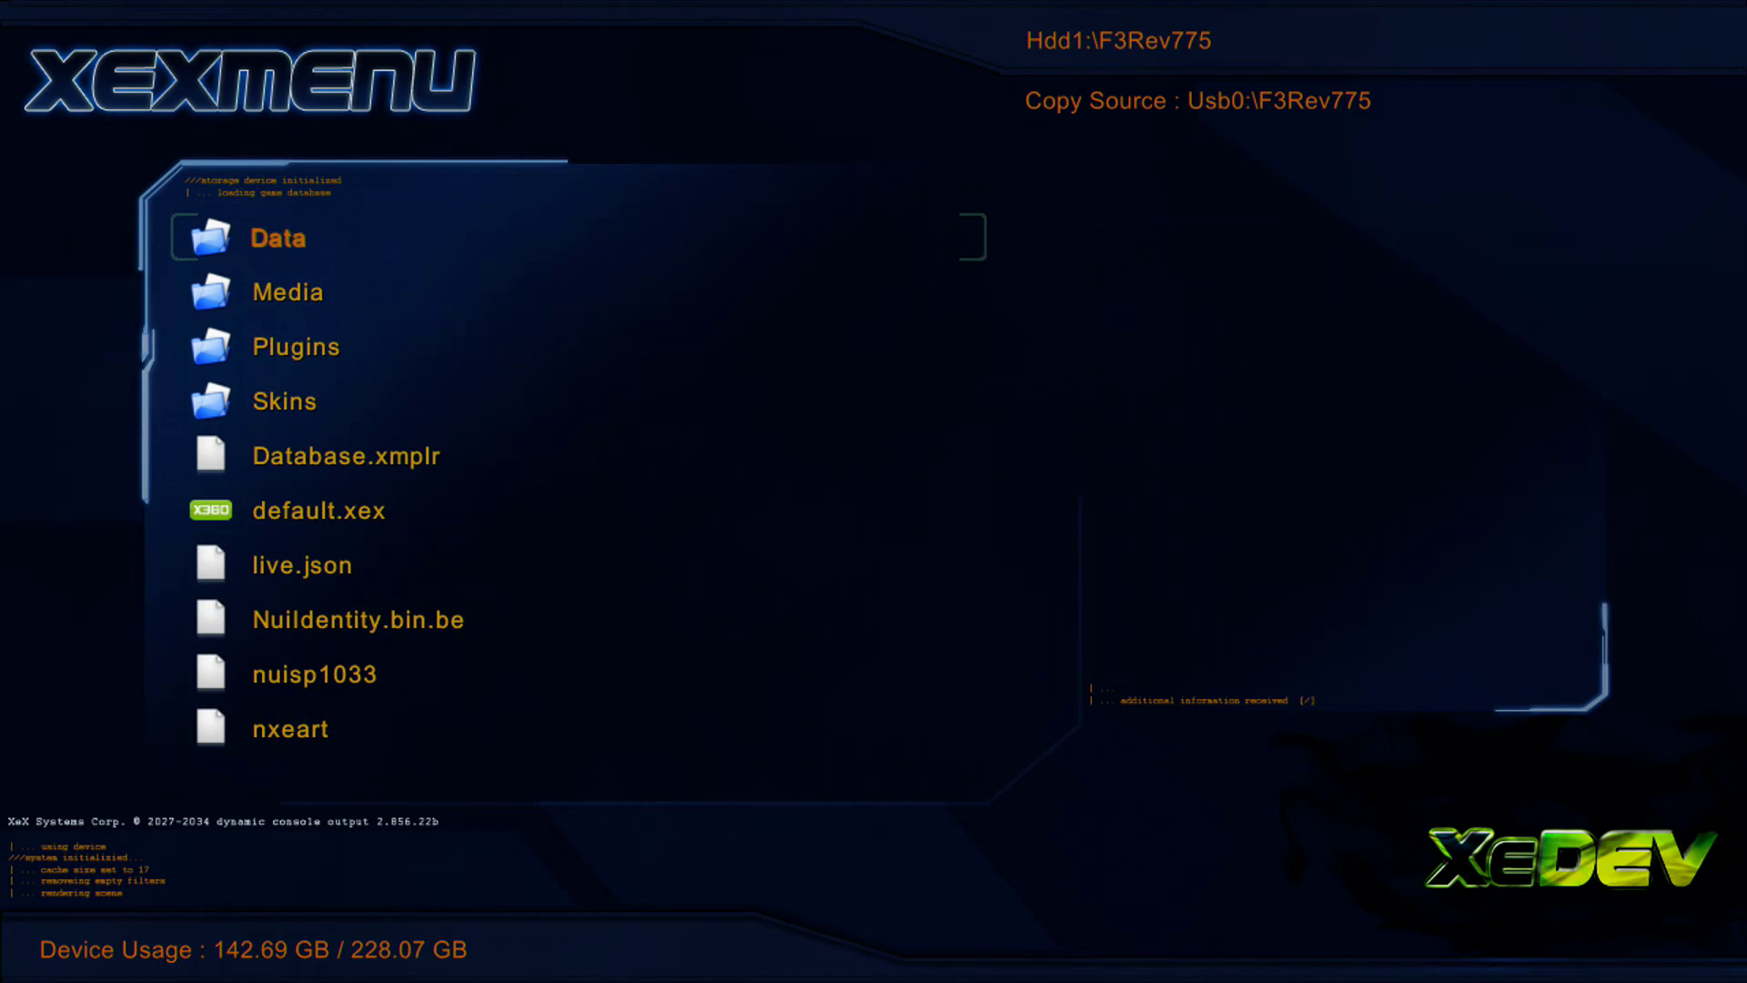
pyautogui.press('Down')
pyautogui.press('Down')
pyautogui.press('Down')
pyautogui.press('Down')
pyautogui.press('Down')
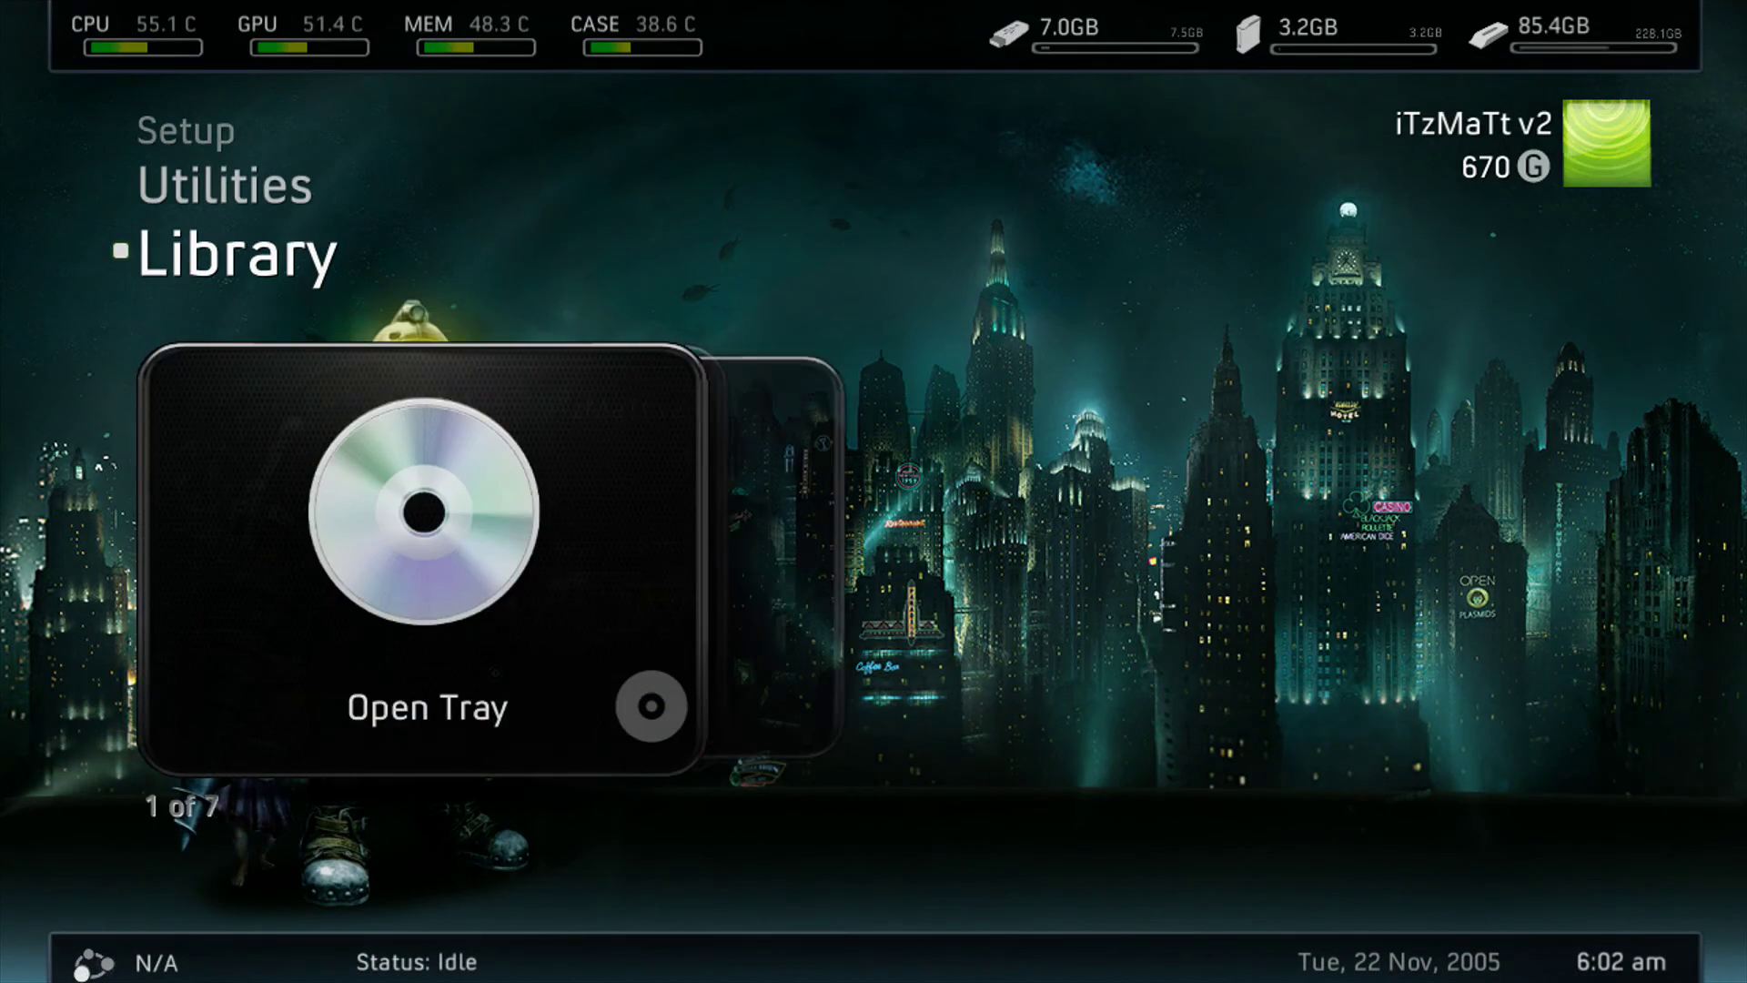
# Step: Look through the tiles of the Library section, from Open Tray to Emulators, and return to the first one
pyautogui.press('Right')
pyautogui.press('Right')
pyautogui.press('Right')
pyautogui.press('Right')
pyautogui.press('Right')
pyautogui.press('Right')
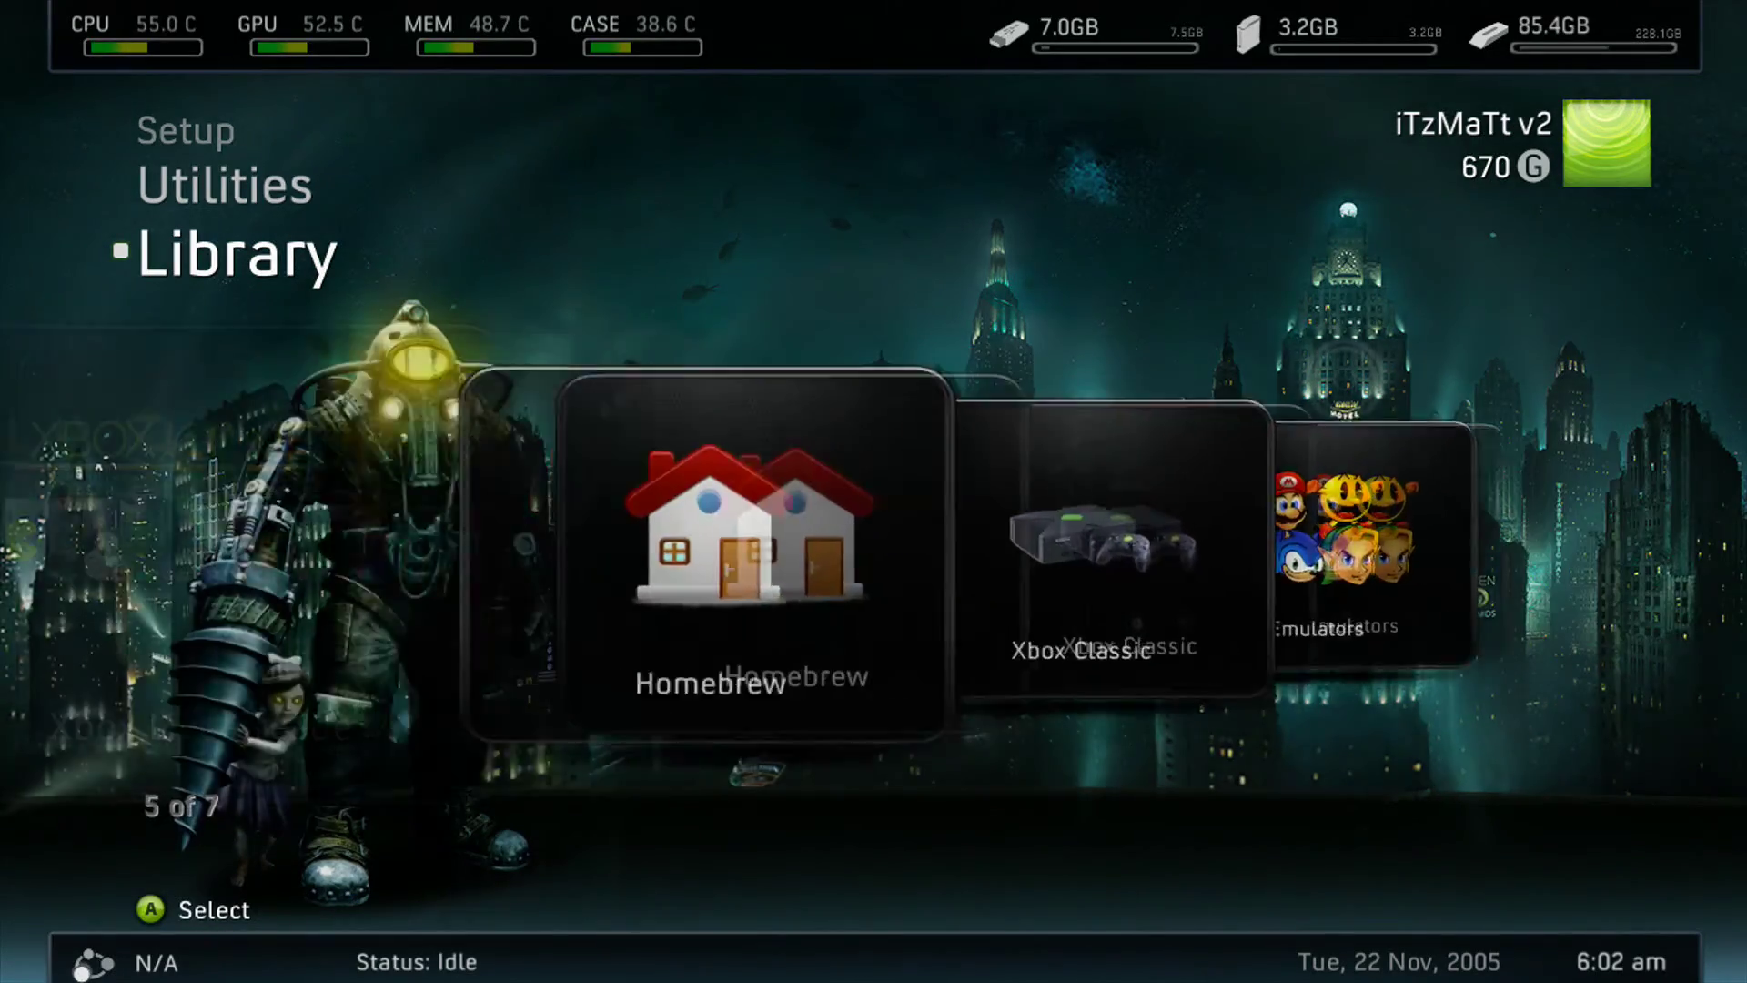
pyautogui.press('Left')
pyautogui.press('Left')
pyautogui.press('Left')
pyautogui.press('Left')
pyautogui.press('Left')
pyautogui.press('Left')
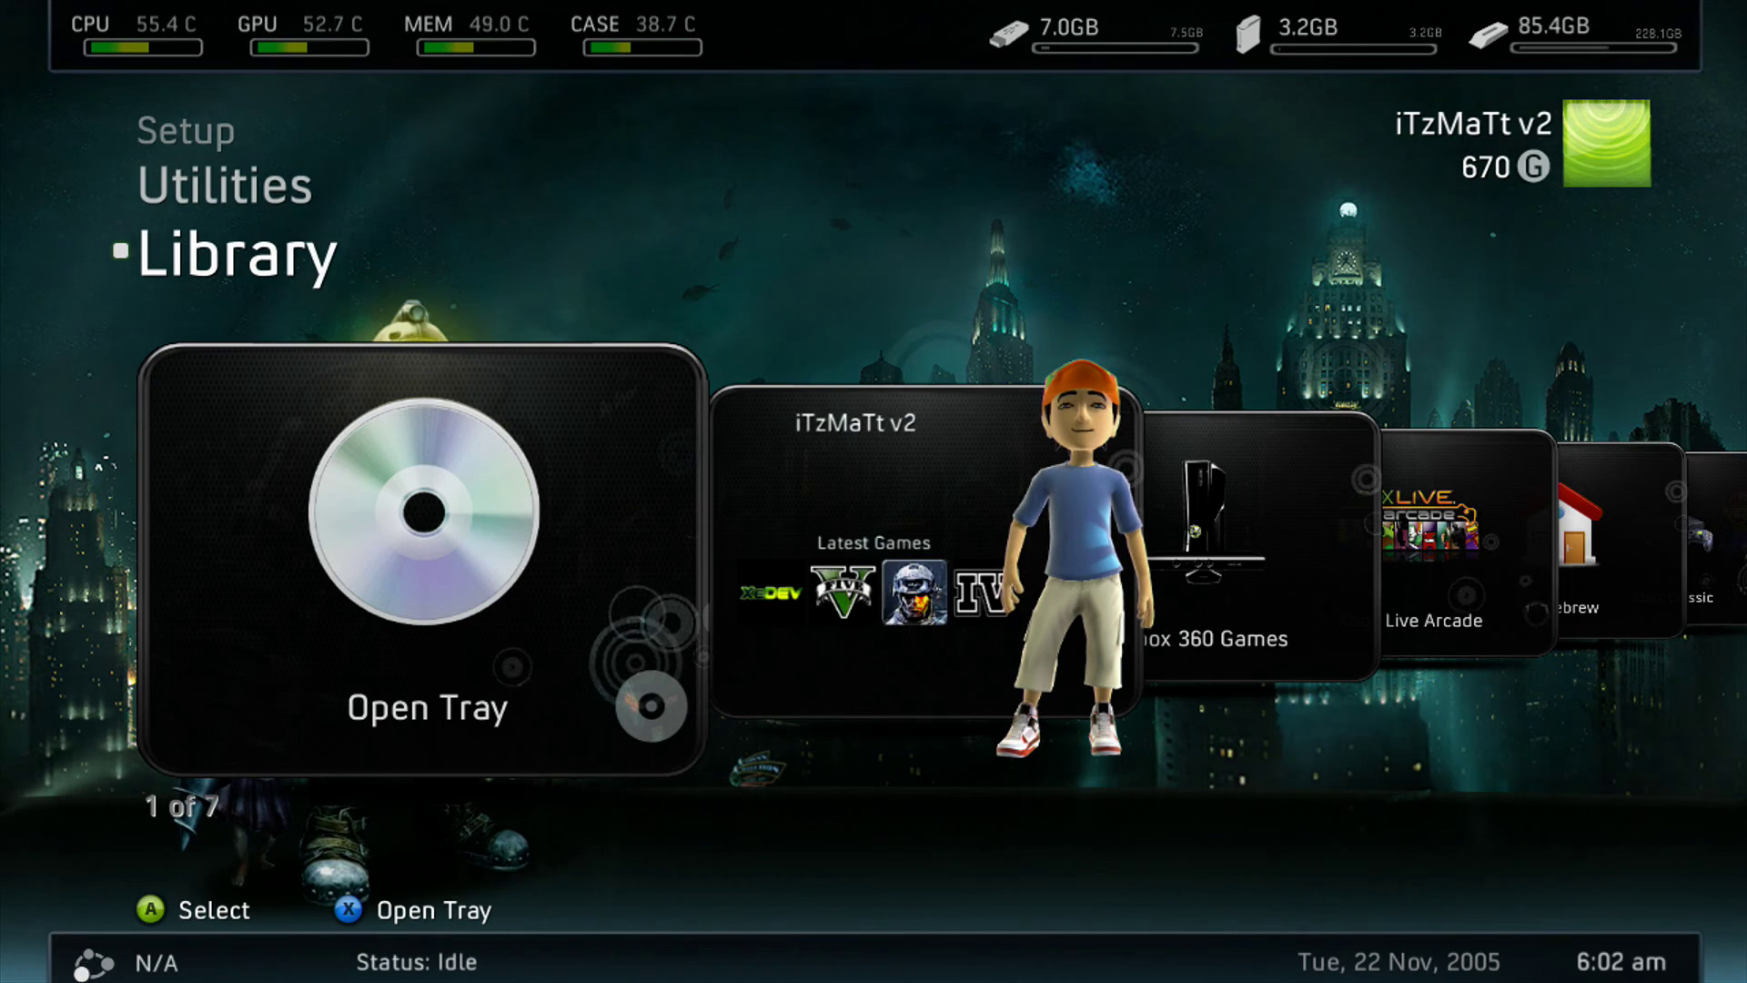
# Step: Go from the Library section to the Settings tile of the Setup section
pyautogui.press('Up')
pyautogui.press('Up')
pyautogui.press('Up')
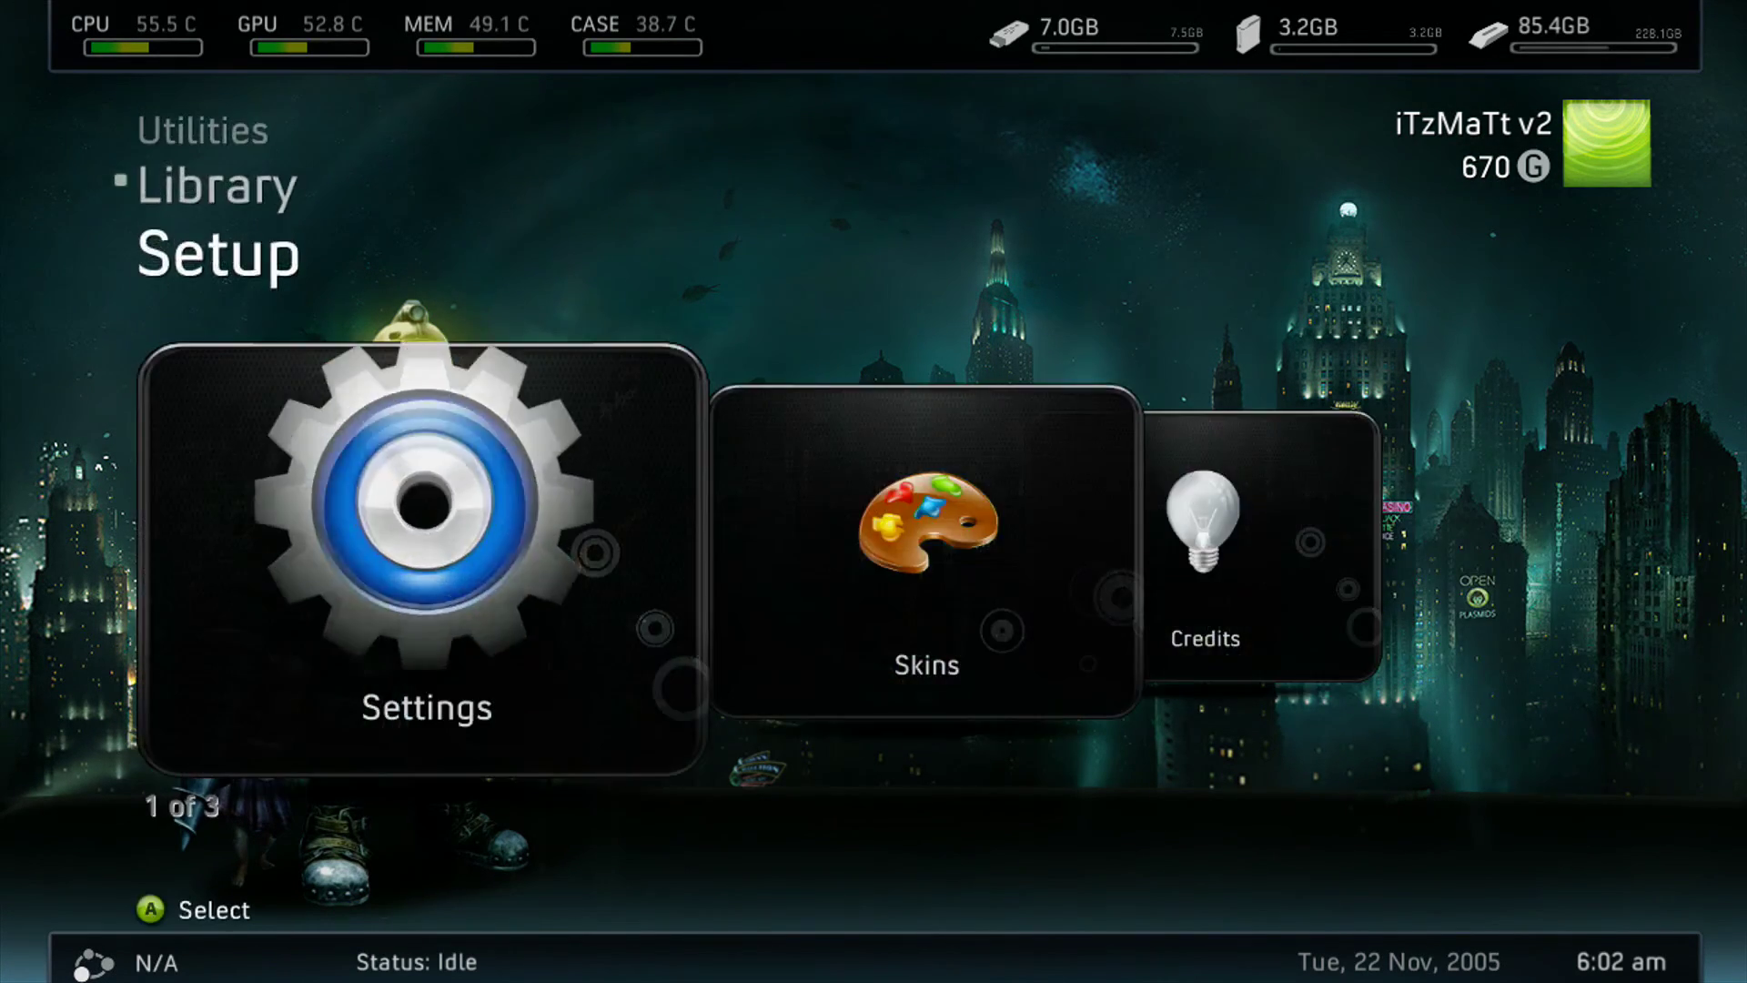